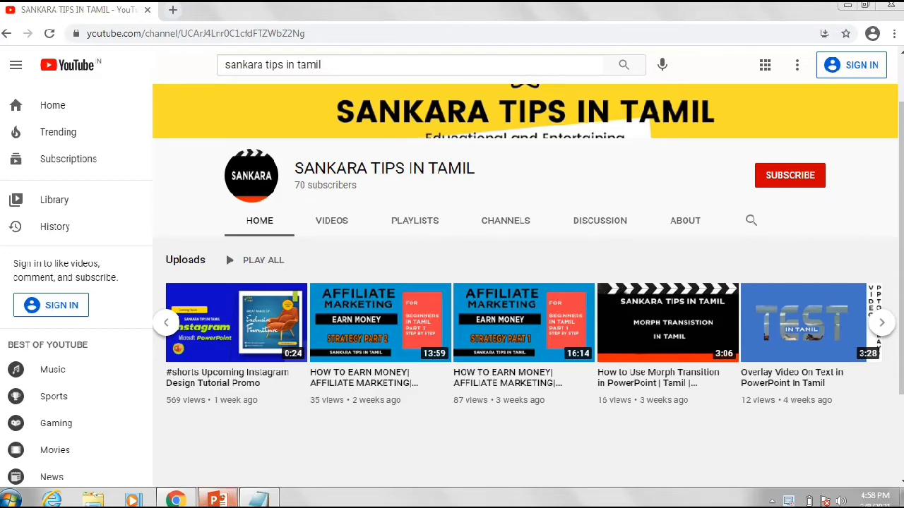
Switch to PowerPoint and add a blank slide after the existing infographic slide.
left_click(217, 499)
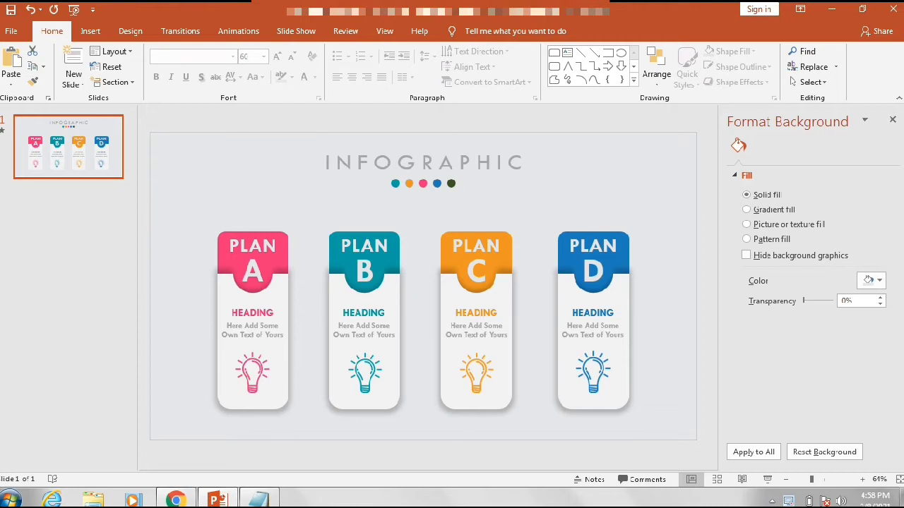
left_click(68, 198)
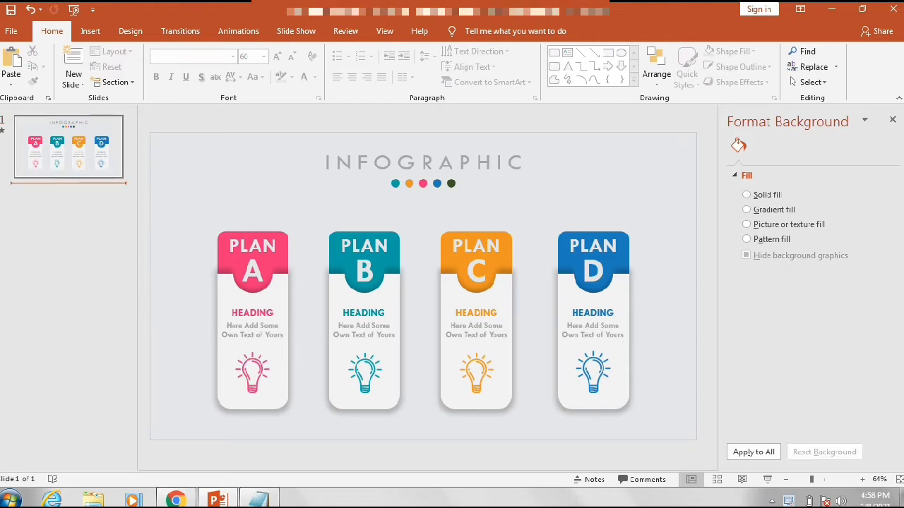
left_click(77, 166)
left_click(73, 79)
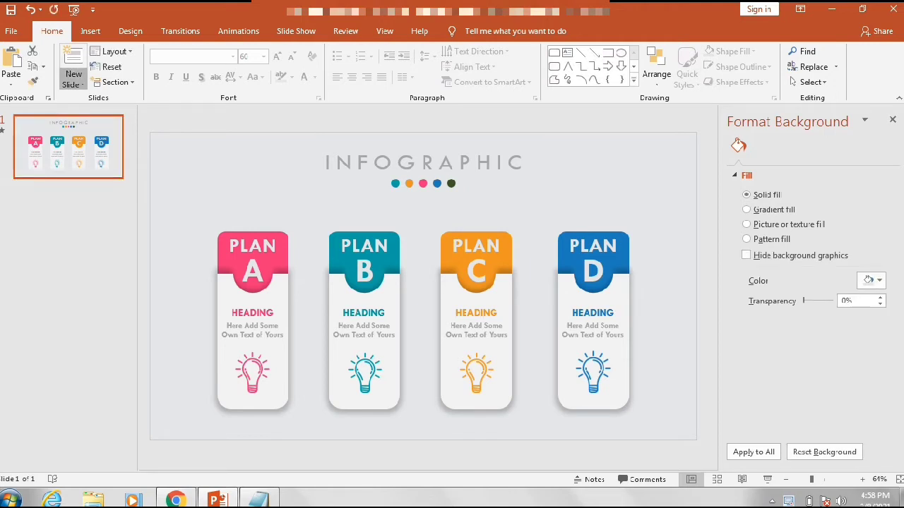
left_click(96, 261)
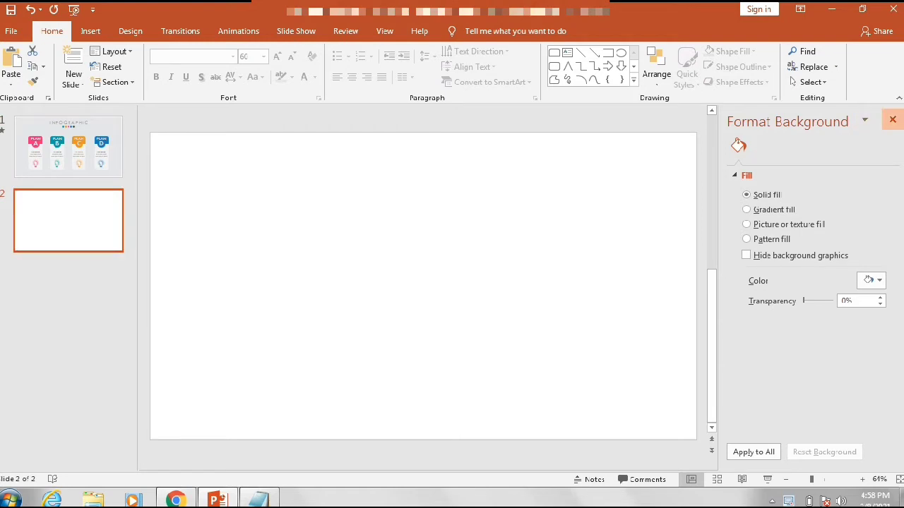
Format the blank slide's background as a solid fill in the recent light grey and compare it with the infographic slide.
left_click(892, 119)
right_click(442, 231)
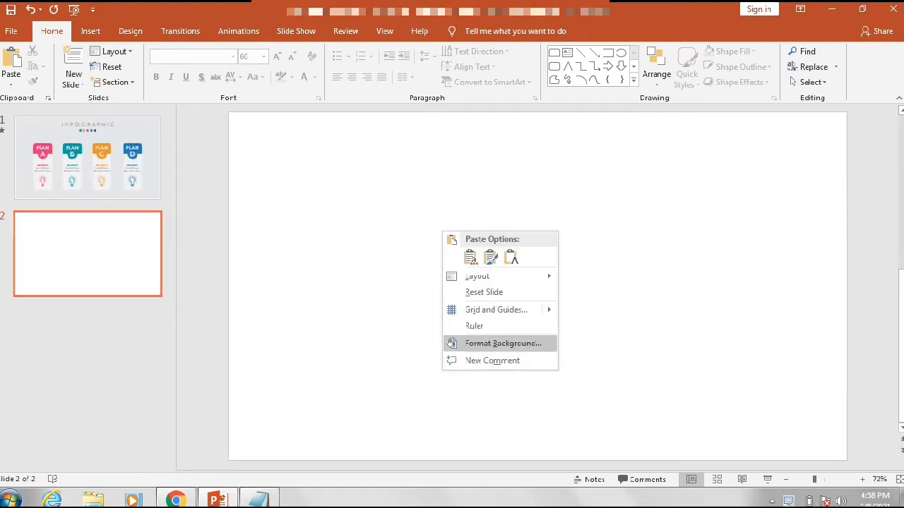
left_click(453, 345)
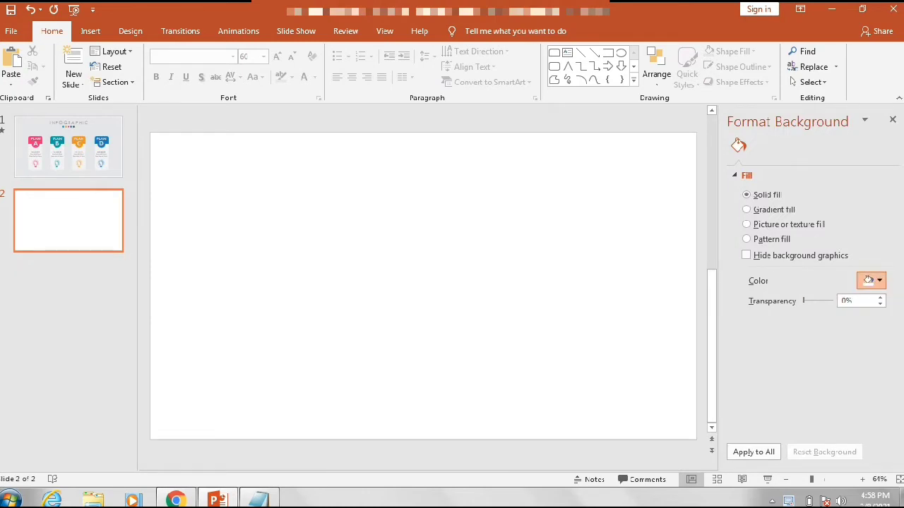
left_click(869, 280)
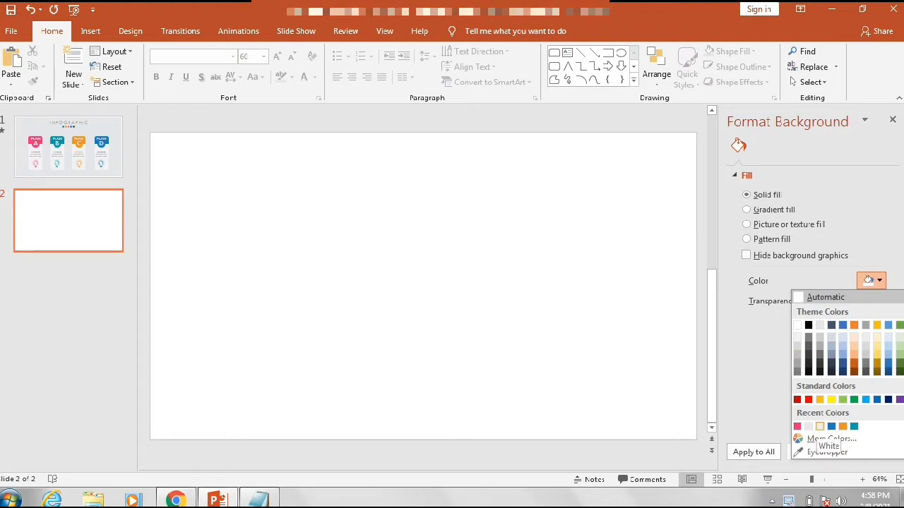
left_click(809, 426)
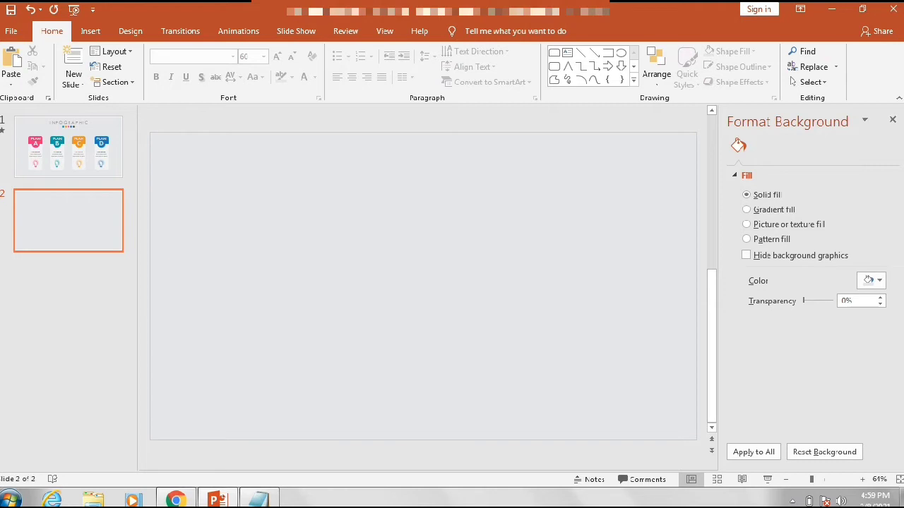
left_click(68, 147)
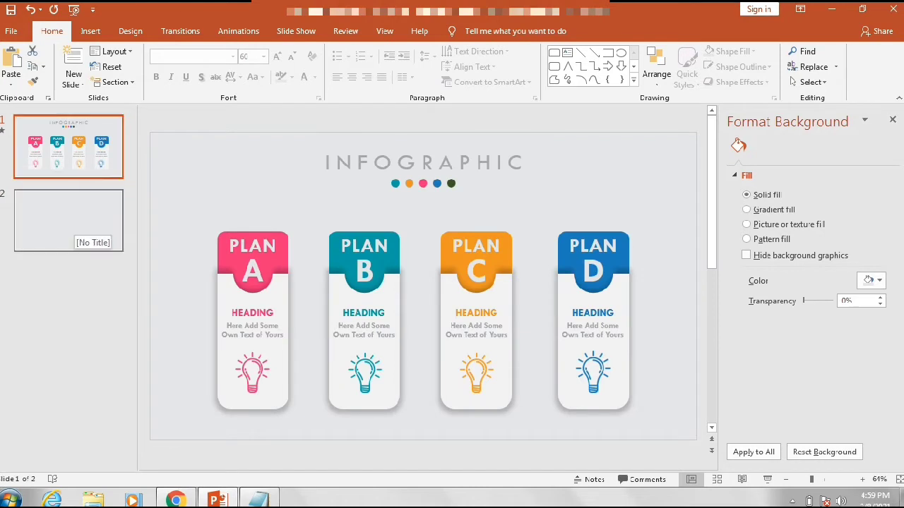
left_click(74, 226)
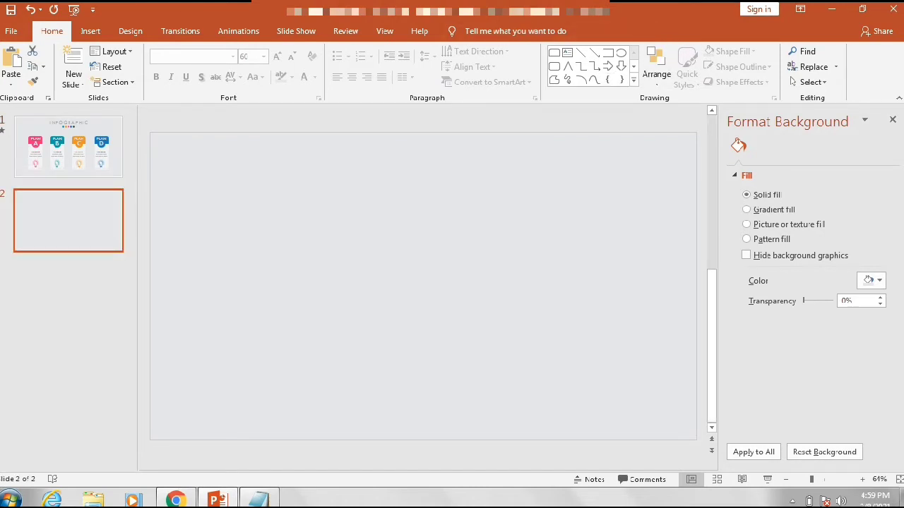
Draw a top-corners-rounded rectangle about 3.02" high and 1.84" wide on the left side of the new slide.
left_click(91, 31)
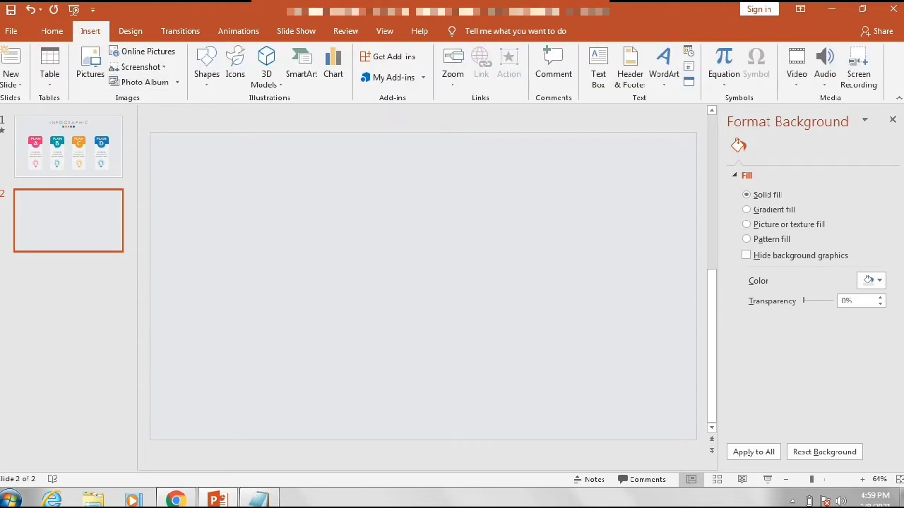
left_click(207, 68)
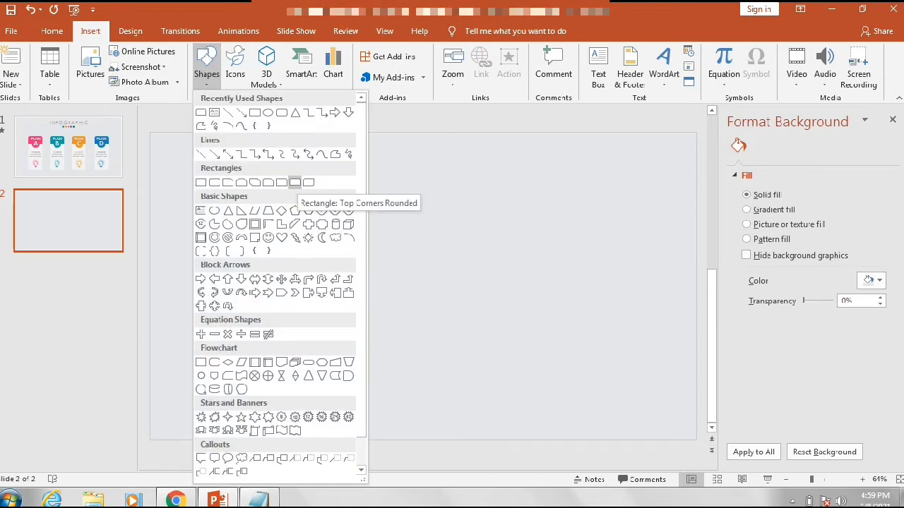
left_click(294, 182)
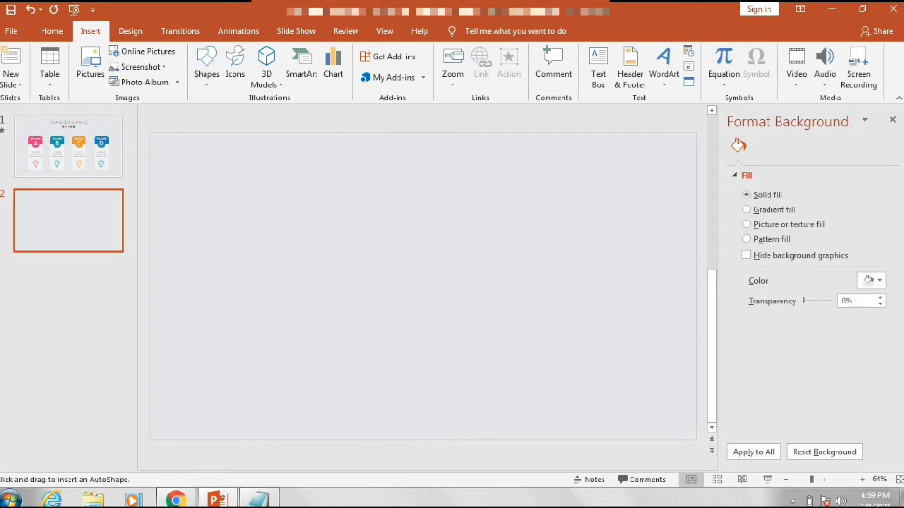
left_click_drag(184, 219, 260, 344)
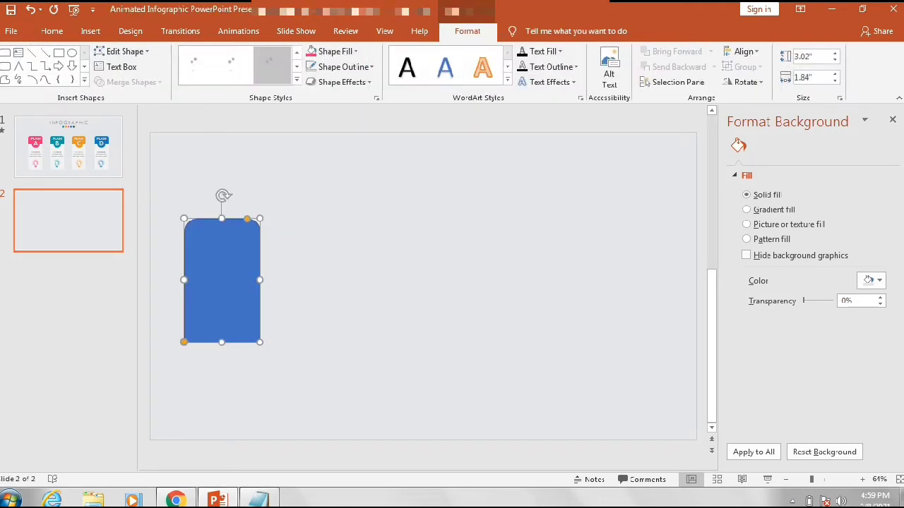
Move the rounded rectangle lower on the slide and flip it vertically so its rounded corners face down.
left_click_drag(221, 281, 217, 329)
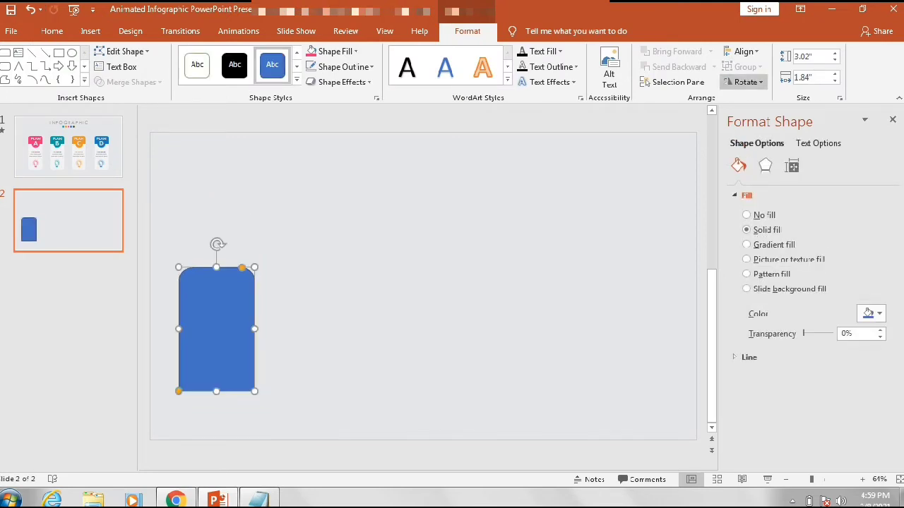
left_click(747, 82)
left_click(750, 132)
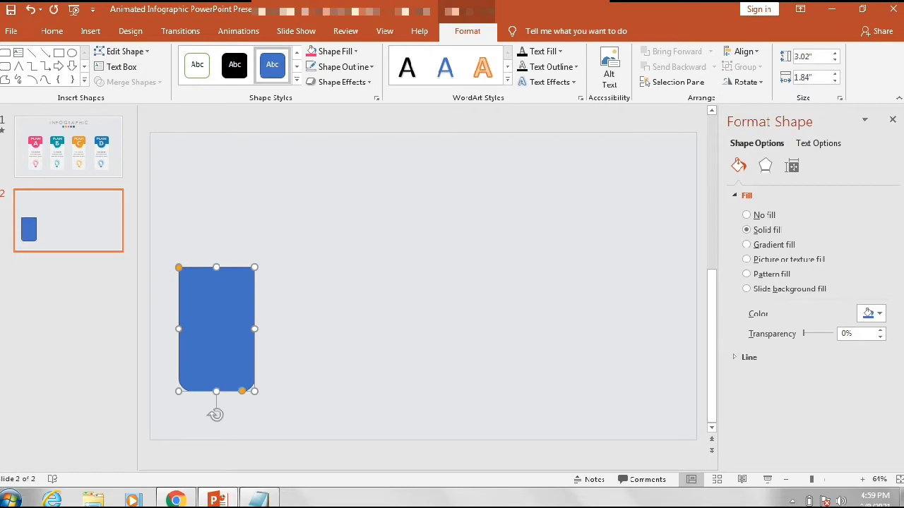
left_click(367, 297)
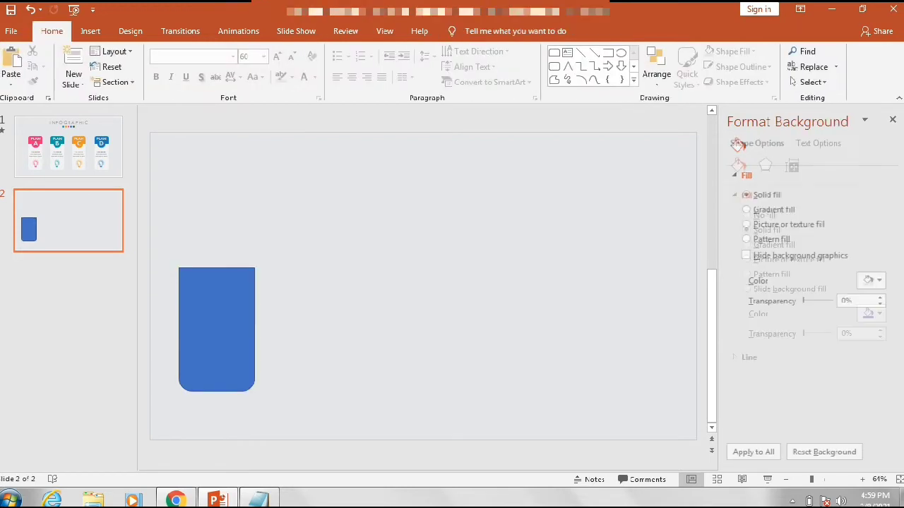
Remove the rectangle's outline and fill it with a medium grey theme colour.
left_click(216, 329)
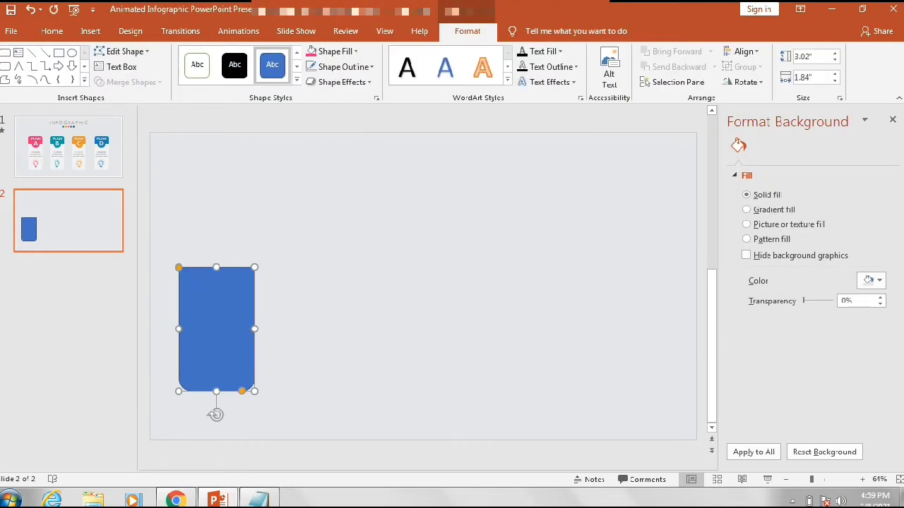
left_click(342, 67)
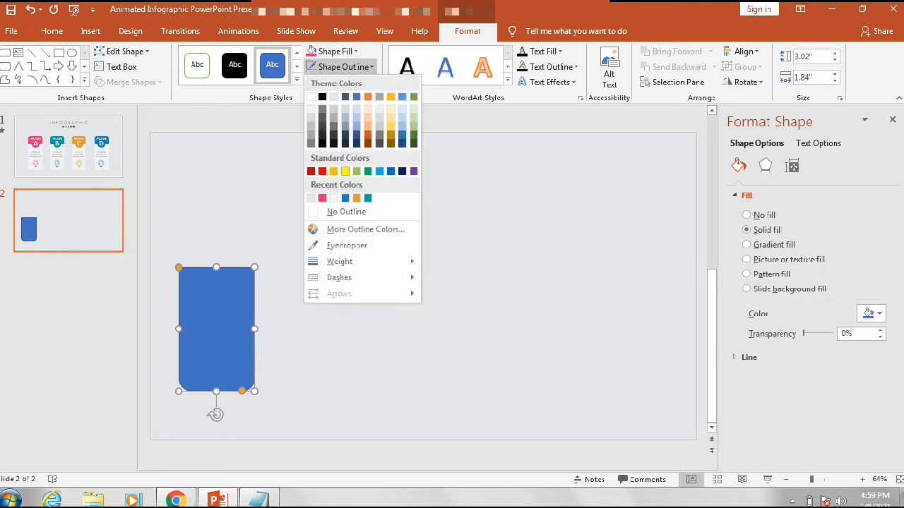
left_click(347, 211)
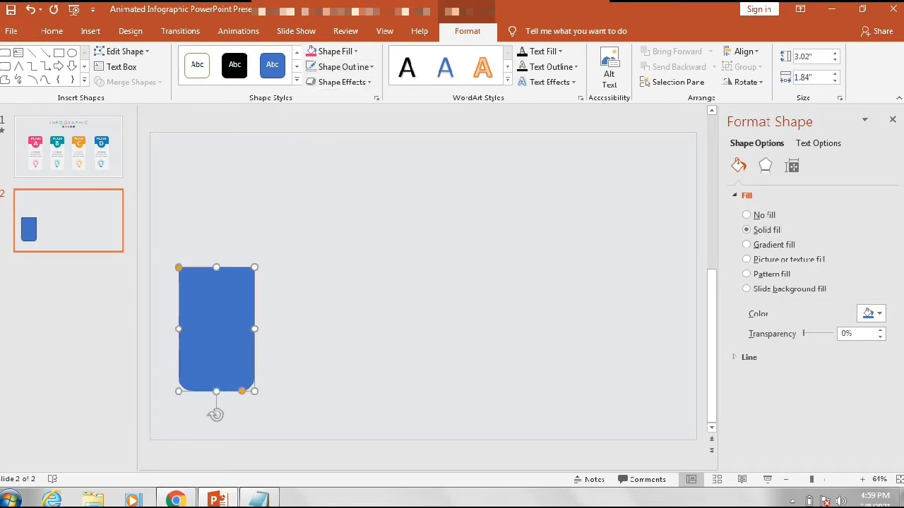
left_click(355, 51)
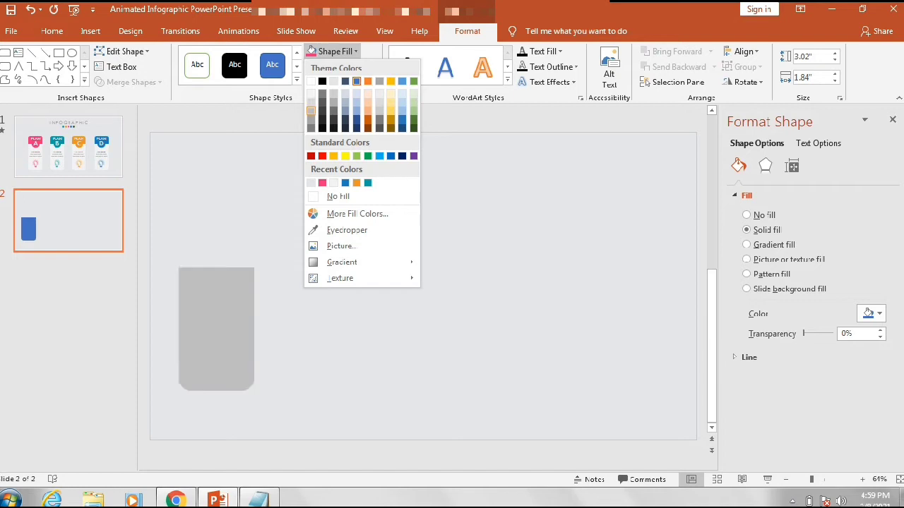
left_click(311, 111)
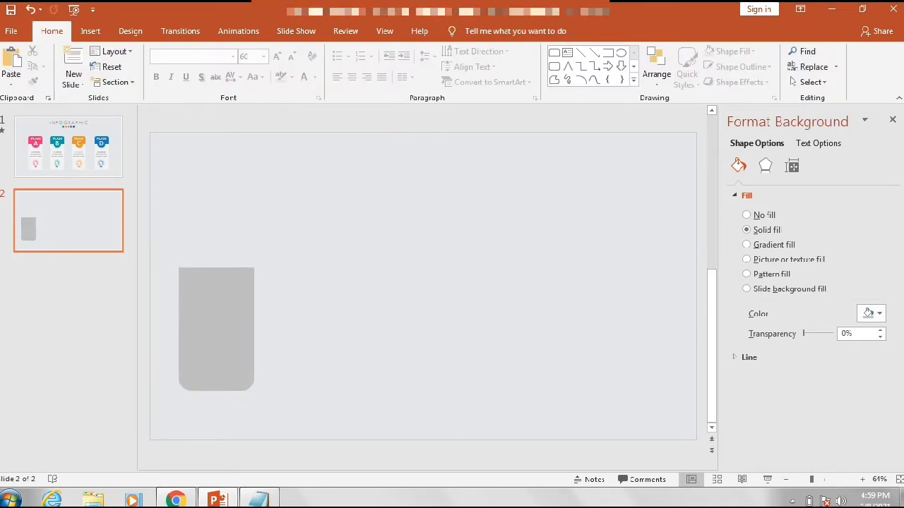
Shift the grey rectangle slightly right and down on the slide.
left_click(216, 329)
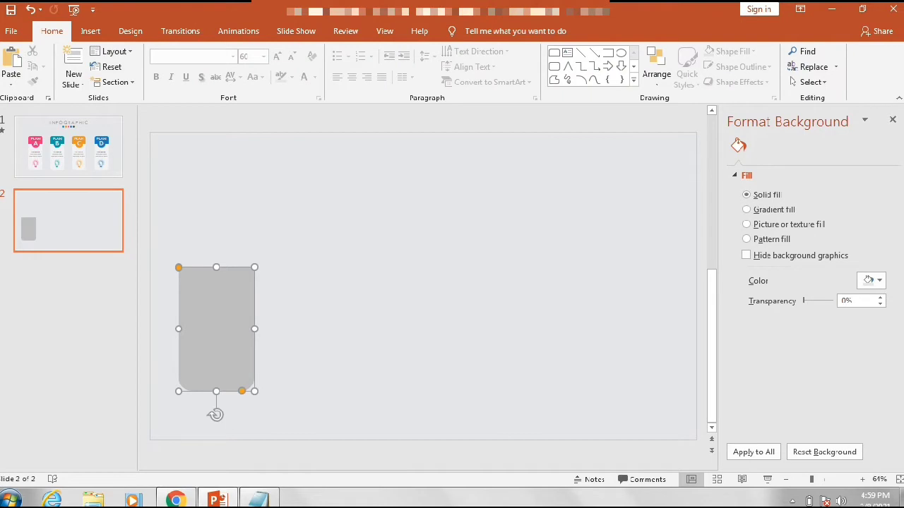
left_click_drag(216, 329, 240, 339)
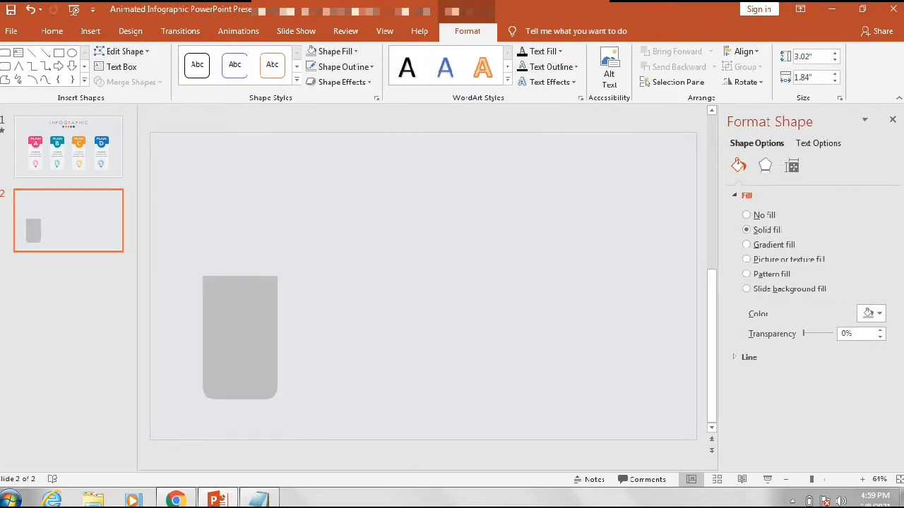
left_click(240, 339)
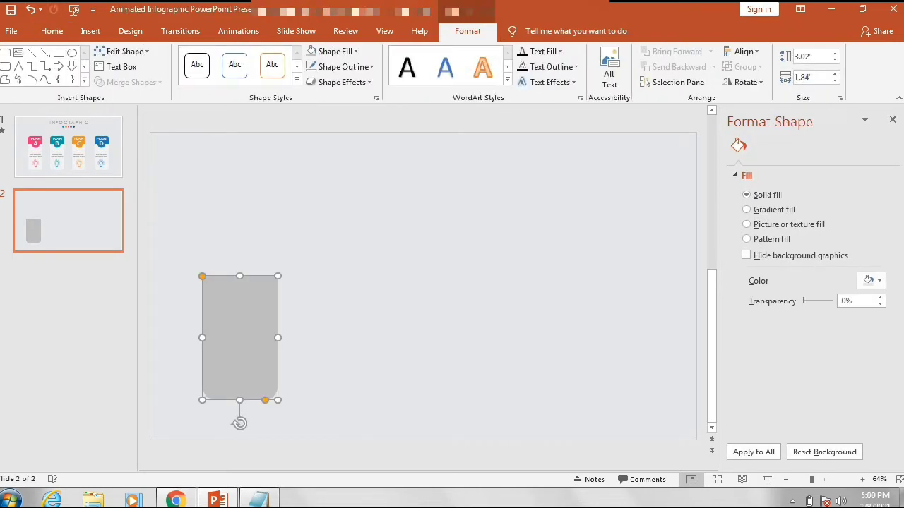
key("Escape")
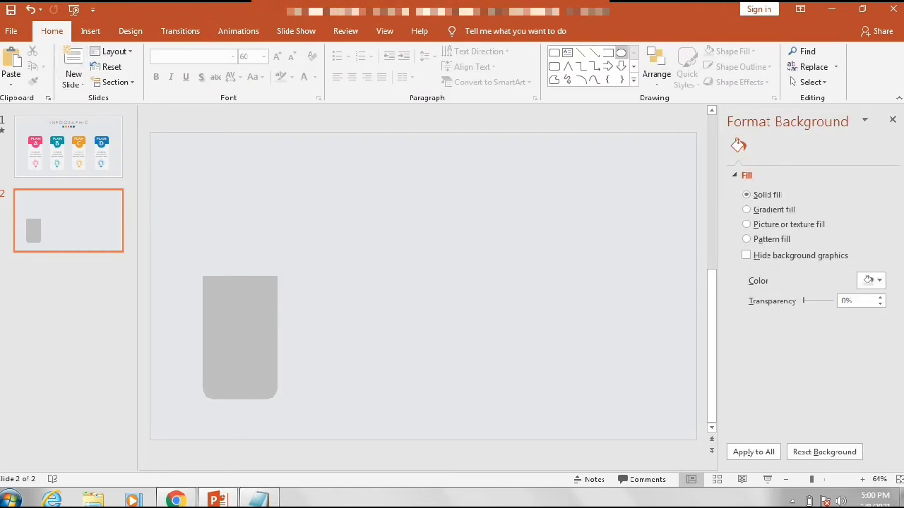
Draw a circle about 1.34" in diameter and centre it on the grey rectangle's top edge.
left_click(621, 53)
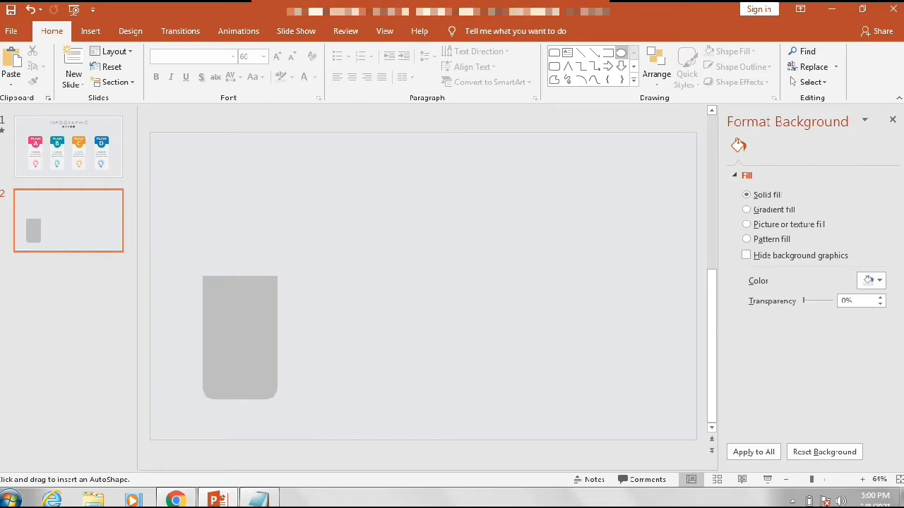
mouse_move(223, 255)
left_mouse_down()
mouse_move(266, 277)
mouse_move(280, 312)
left_mouse_up()
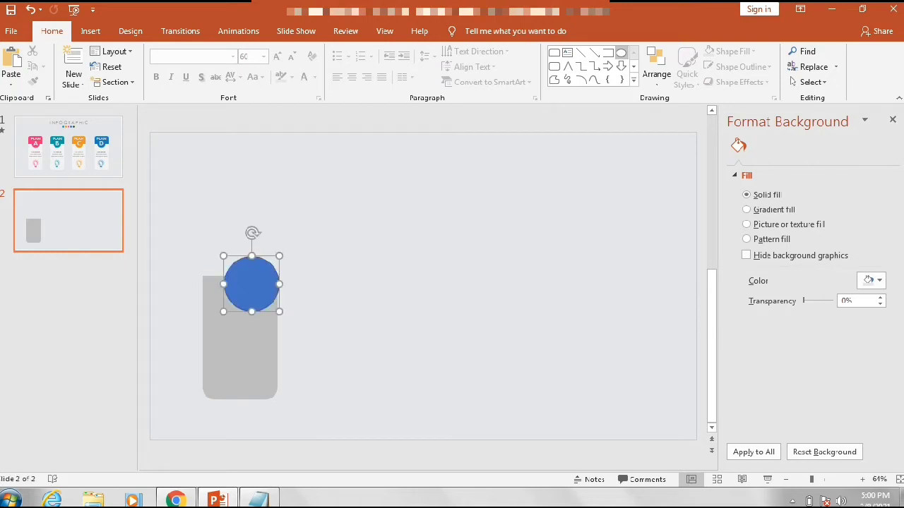
mouse_move(252, 284)
left_mouse_down()
mouse_move(231, 268)
mouse_move(240, 277)
left_mouse_up()
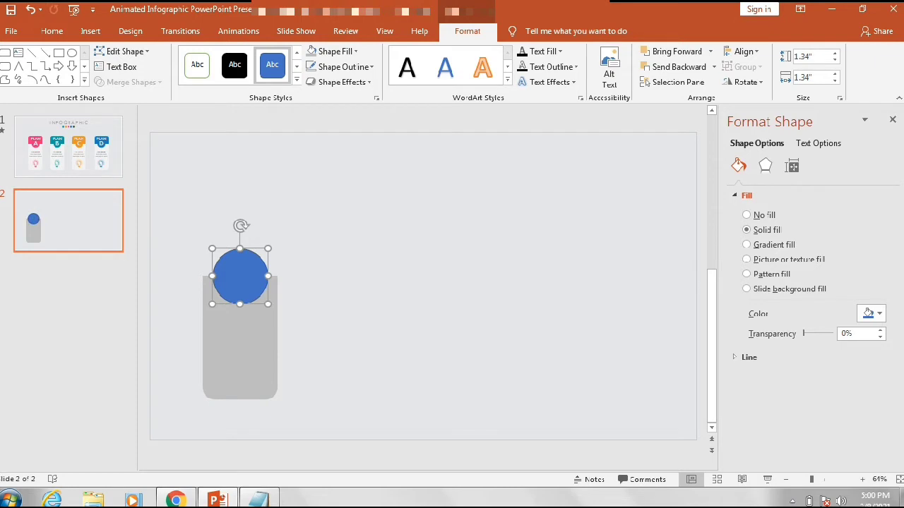
Subtract the circle from the grey rectangle to cut a semicircular notch in its top edge.
left_click(240, 347)
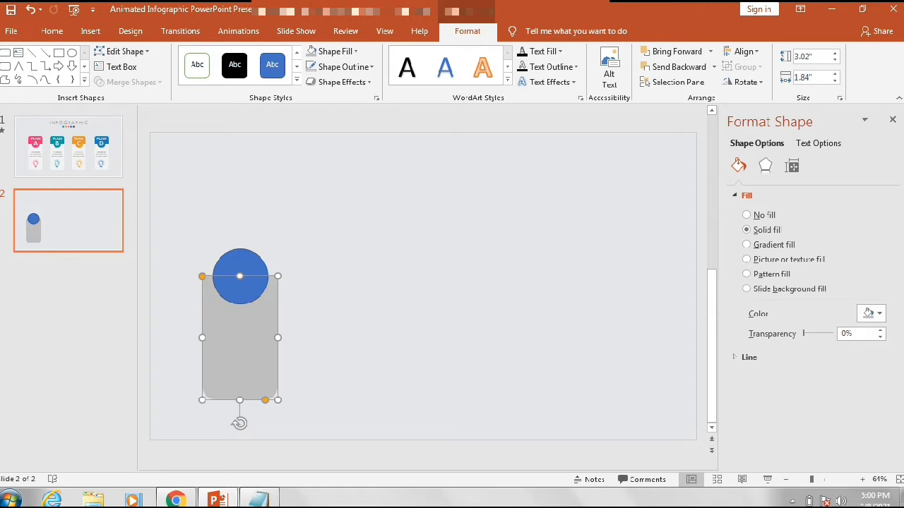
left_click(240, 291, "shift")
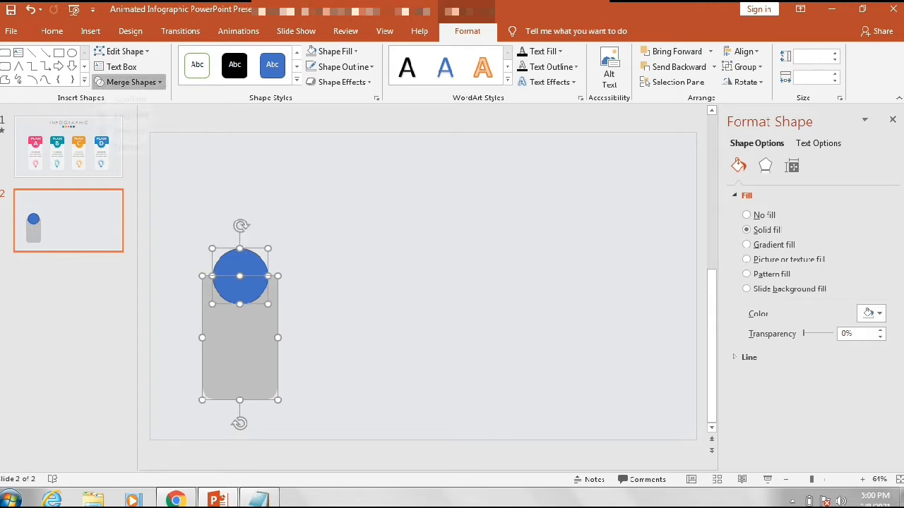
left_click(127, 82)
left_click(129, 163)
left_click(129, 163)
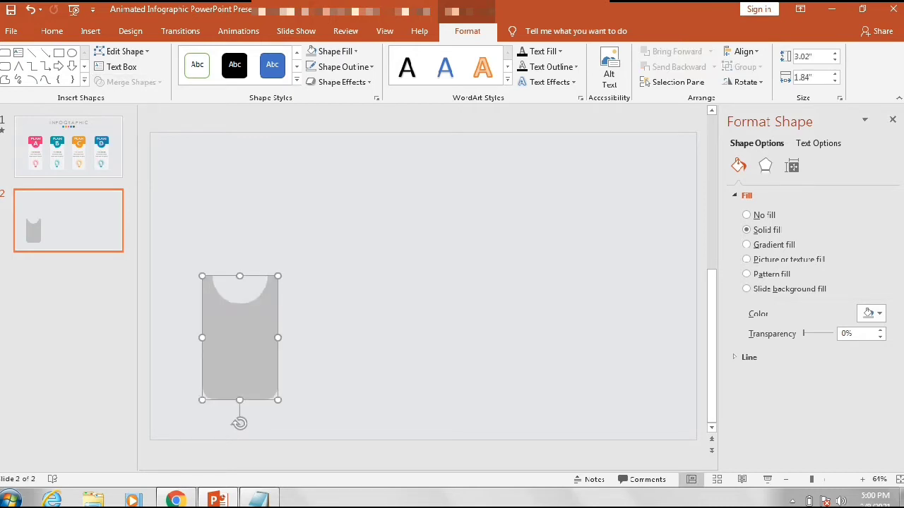
left_click(339, 297)
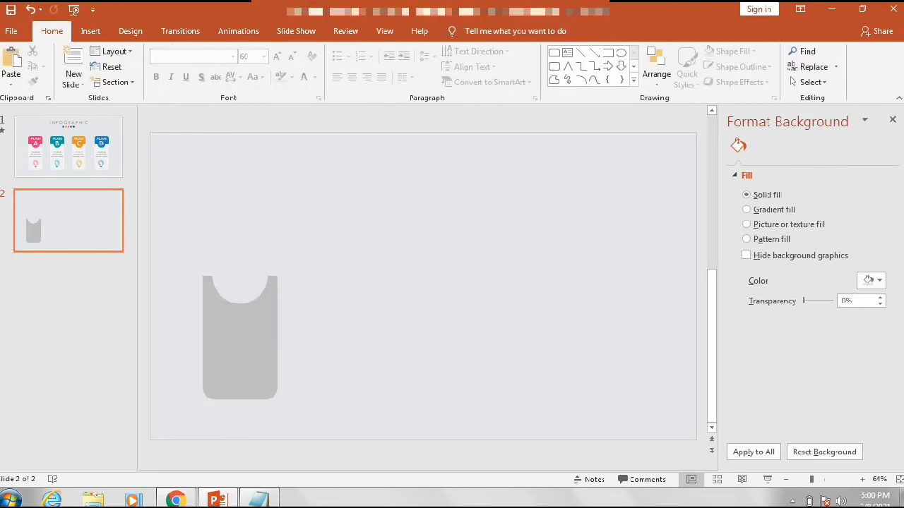
Open the shadow settings for the notched grey shape.
left_click(240, 342)
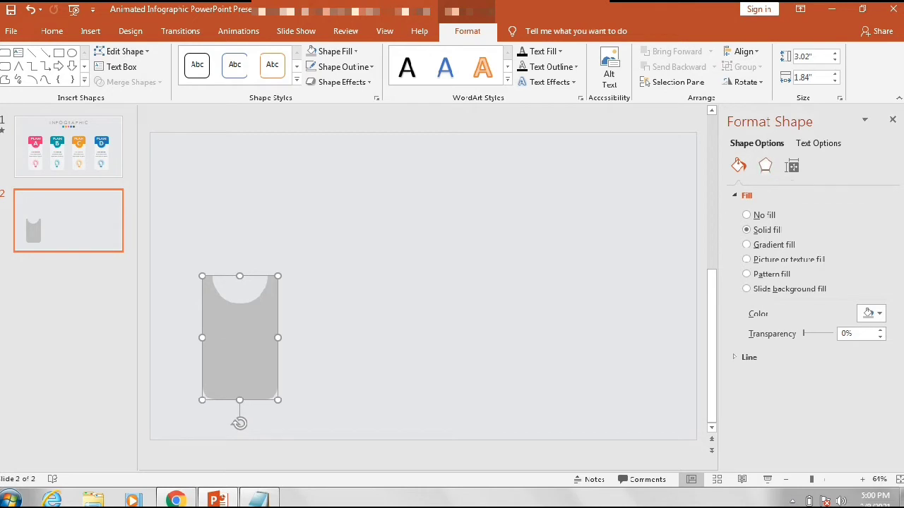
right_click(221, 334)
left_click(272, 304)
left_click(765, 165)
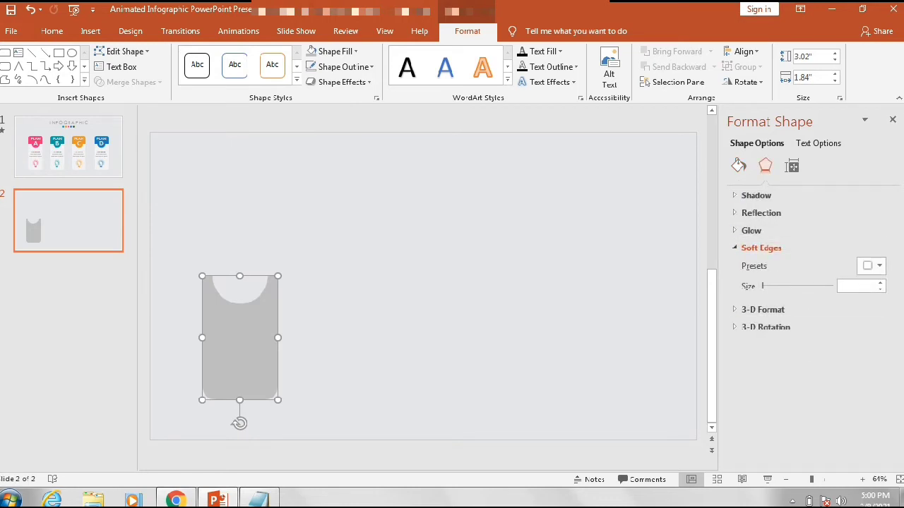
left_click(756, 196)
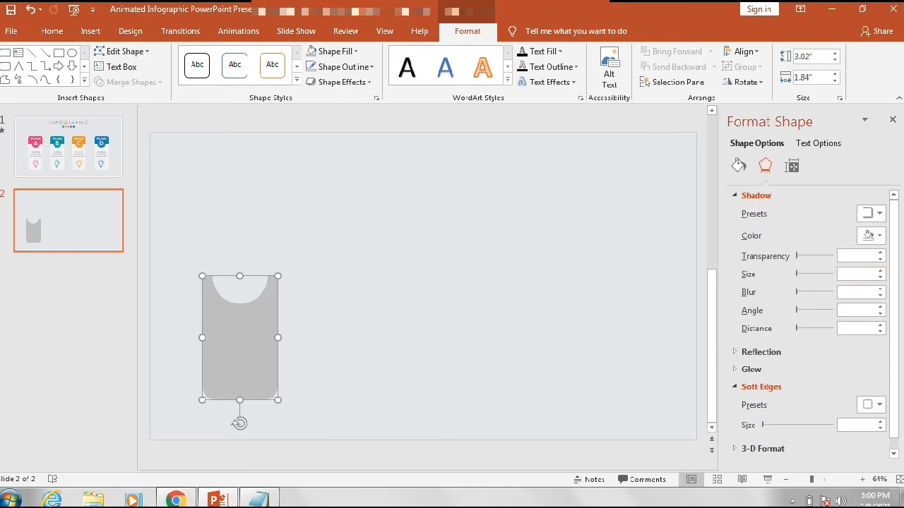
Try a custom shadow on the notched shape with an eyedropper-picked colour, 77% transparency and 107% size.
left_click(870, 235)
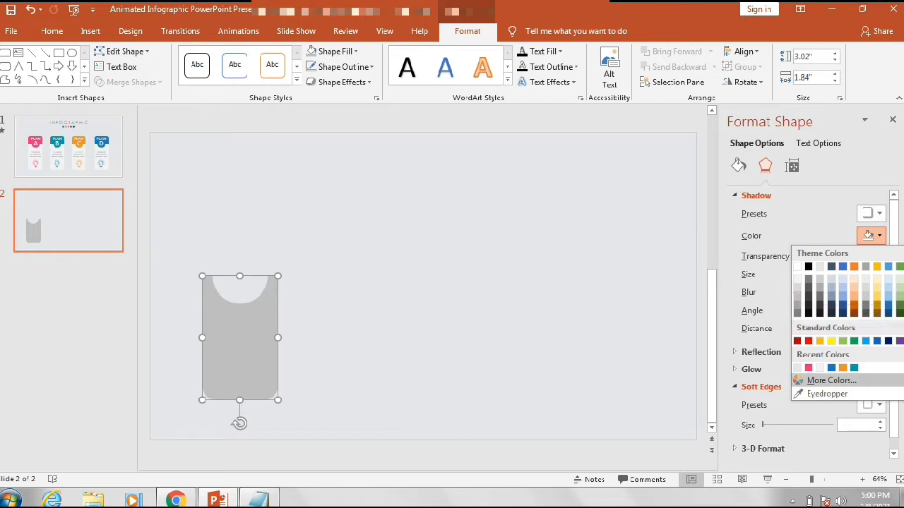
left_click(826, 393)
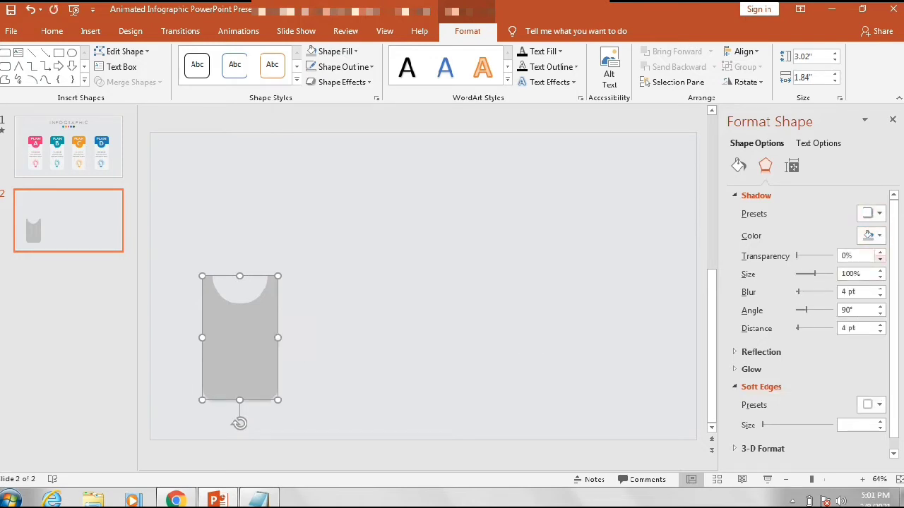
left_click_drag(847, 256, 840, 256)
type("77")
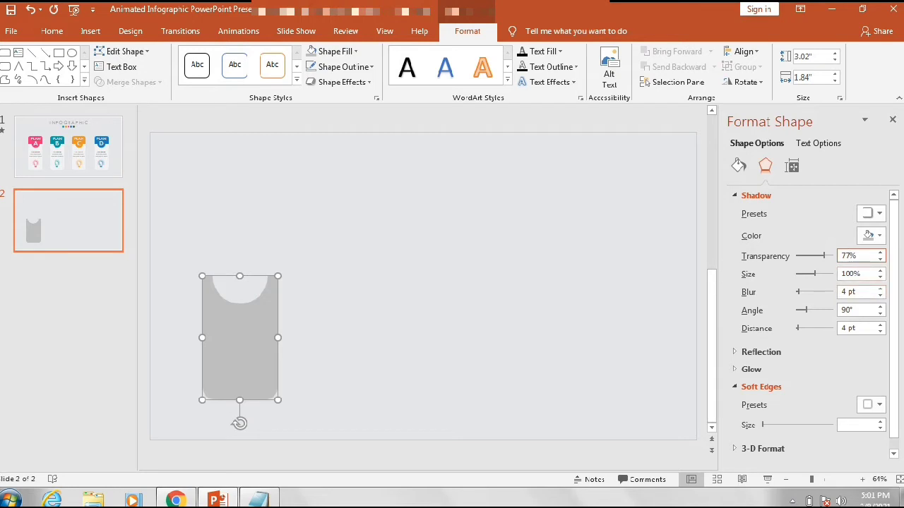
key("Tab")
type("10")
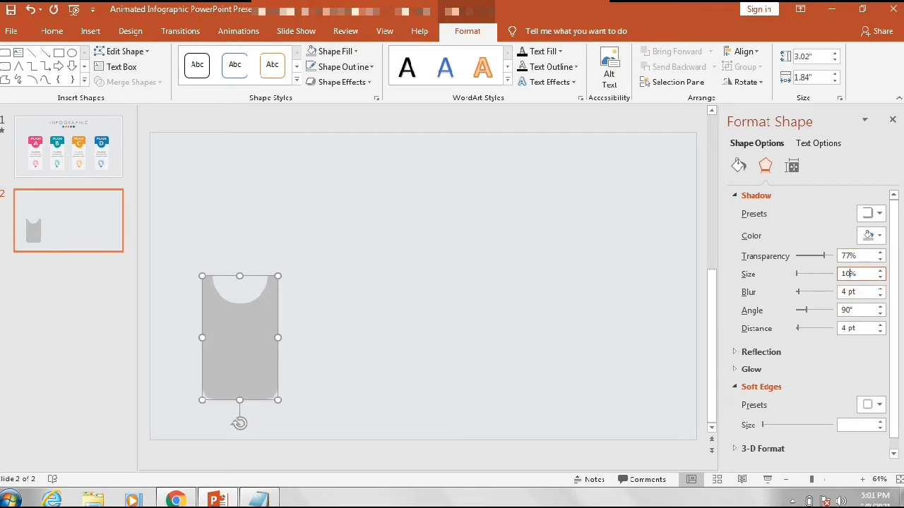
type("7")
Set the shadow's blur to 10 pt, its angle to 0° and its distance to 0 pt.
double_click(844, 291)
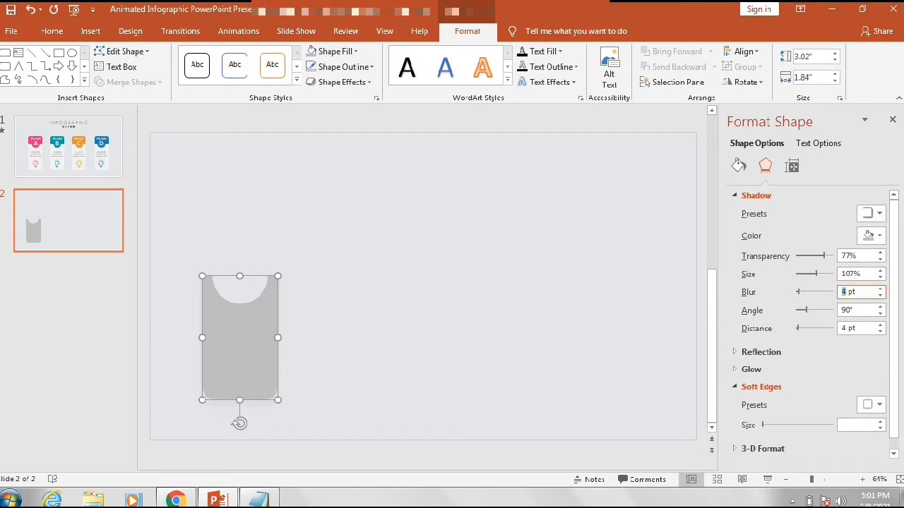
type("10")
left_click(853, 310)
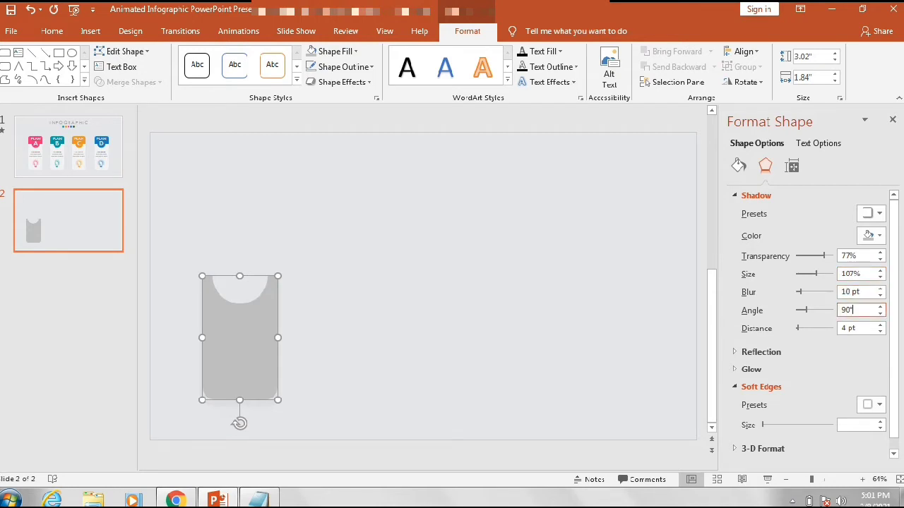
double_click(846, 310)
type("0")
key("Tab")
type("0")
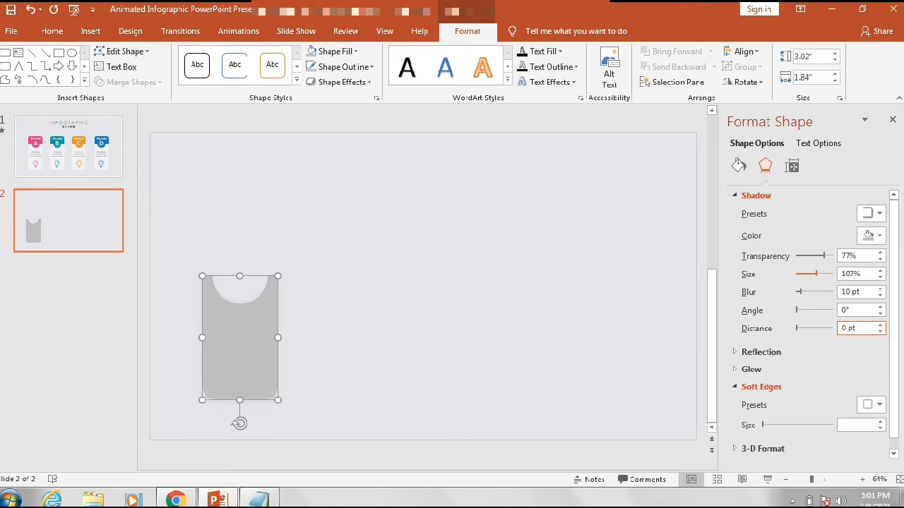
left_click_drag(816, 274, 816, 274)
Apply the outer shadow preset Offset: Bottom to the notched grey shape.
left_click(871, 213)
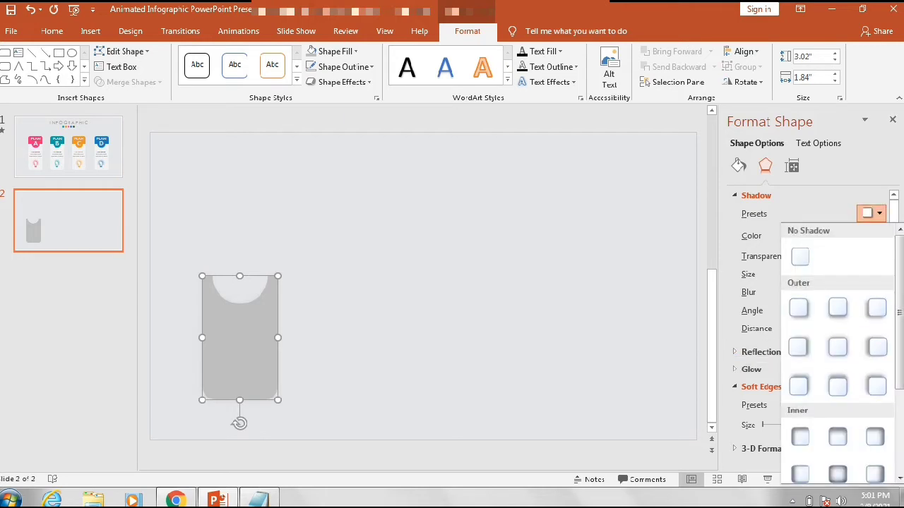
left_click(837, 308)
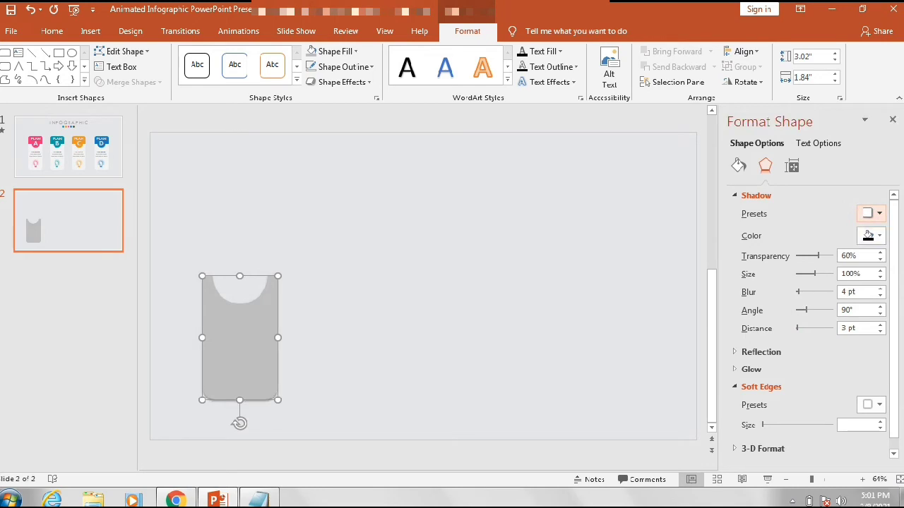
left_click(870, 213)
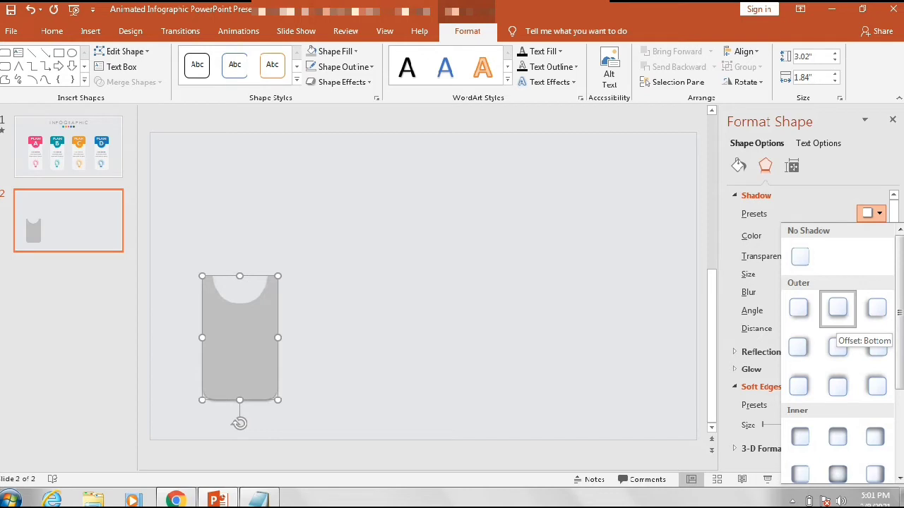
left_click(876, 308)
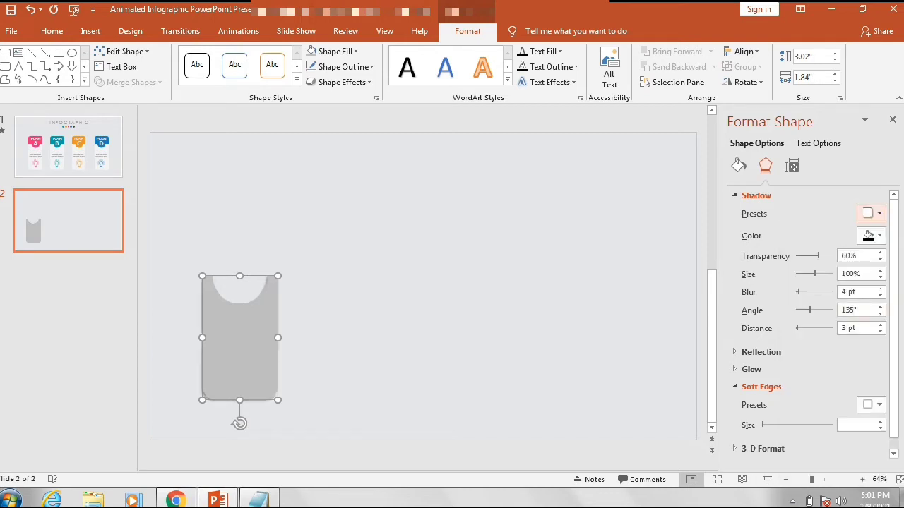
left_click(871, 213)
left_click(840, 308)
left_click(756, 195)
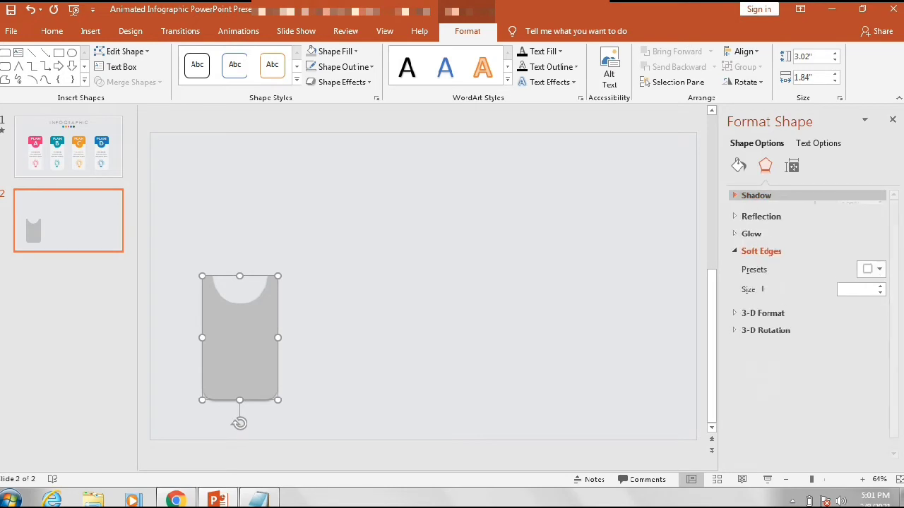
Shift the notched grey shape slightly left and down on the slide.
left_click(526, 272)
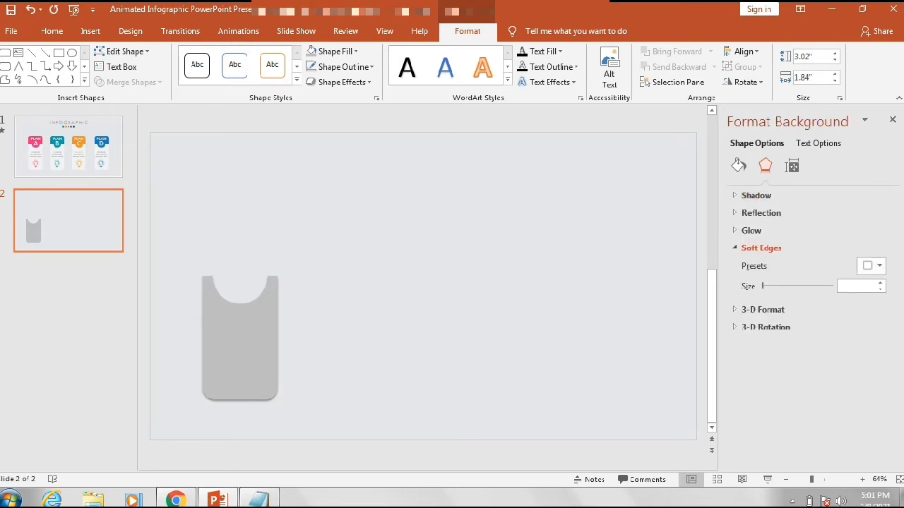
left_click(240, 346)
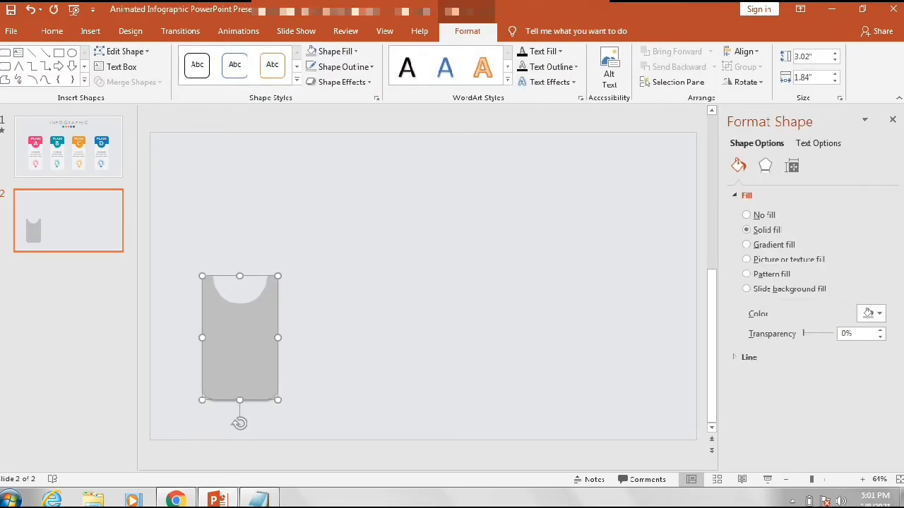
left_click_drag(240, 346, 230, 356)
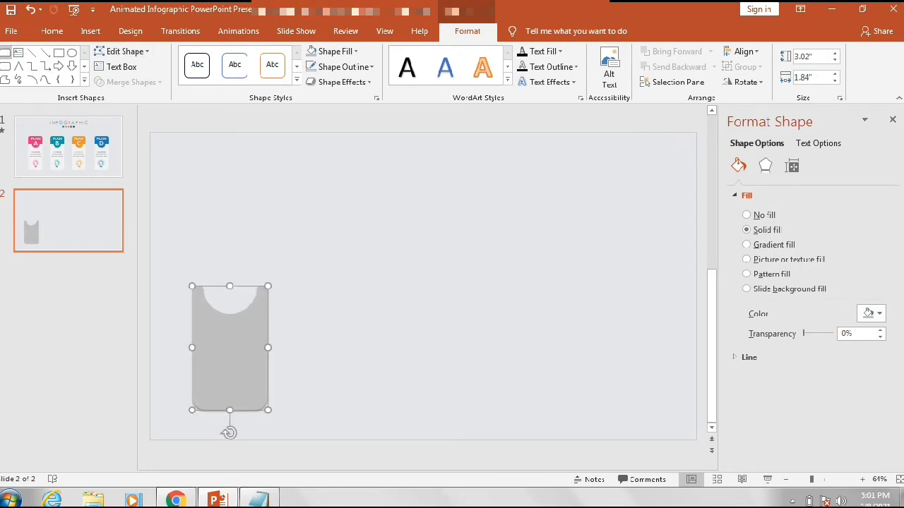
Draw a rectangle with rounded upper corners, about 1.84" wide and 1.73" high, centred over the grey shape's top edge.
left_click(6, 52)
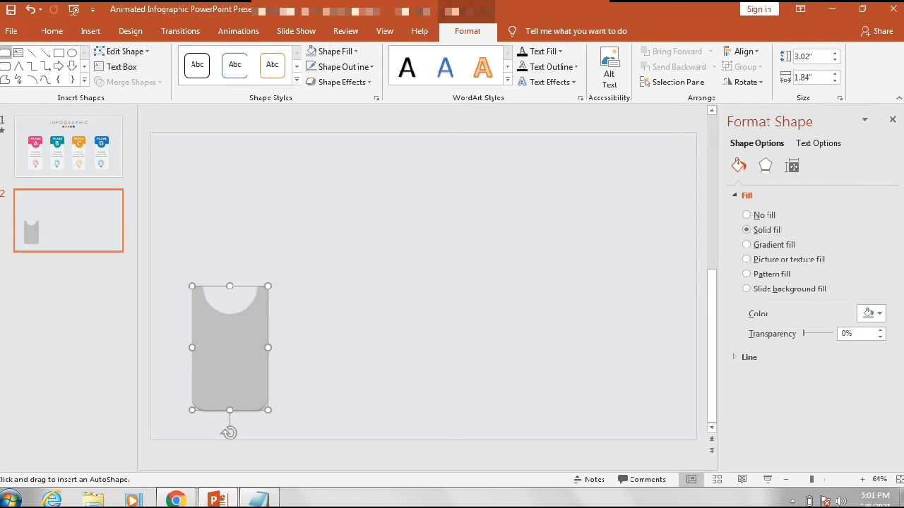
left_click_drag(294, 269, 361, 331)
left_click_drag(327, 300, 230, 287)
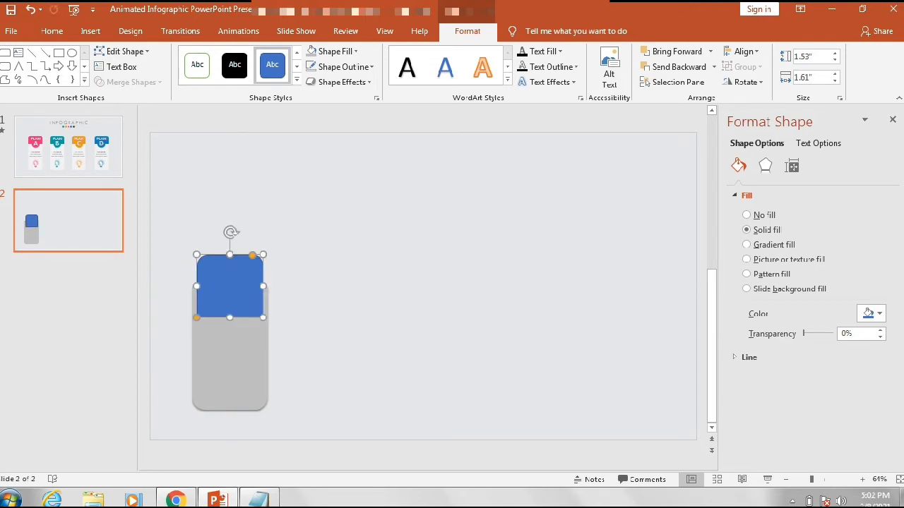
left_click_drag(263, 318, 274, 326)
left_click_drag(235, 291, 230, 287)
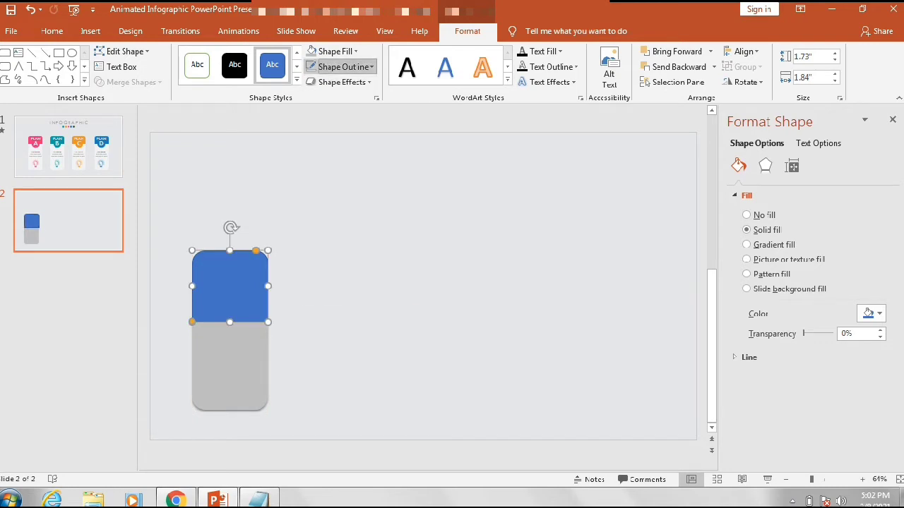
Remove the blue rectangle's outline and fill it with the recently used pink.
left_click(342, 66)
left_click(347, 212)
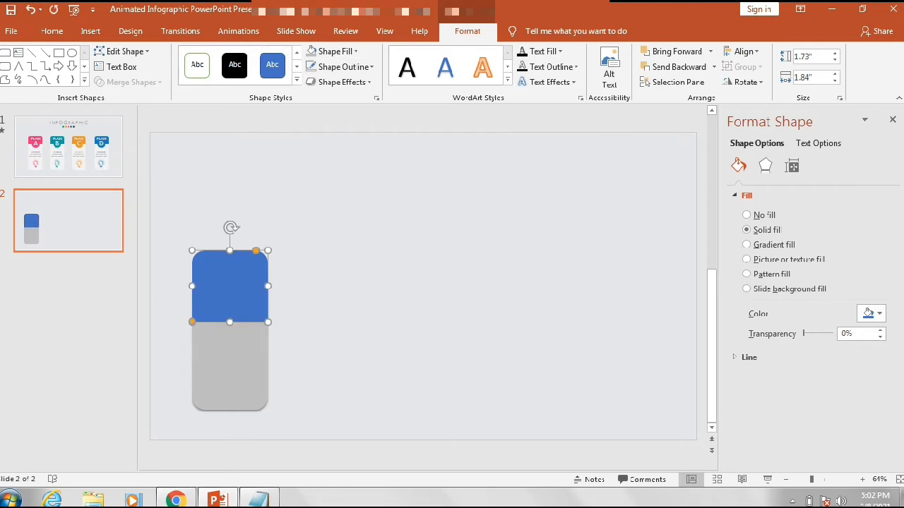
left_click(335, 50)
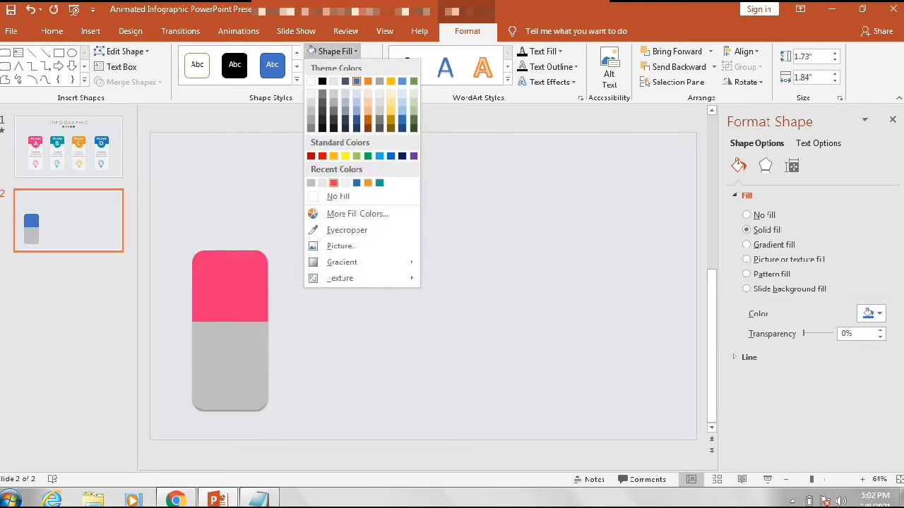
left_click(334, 183)
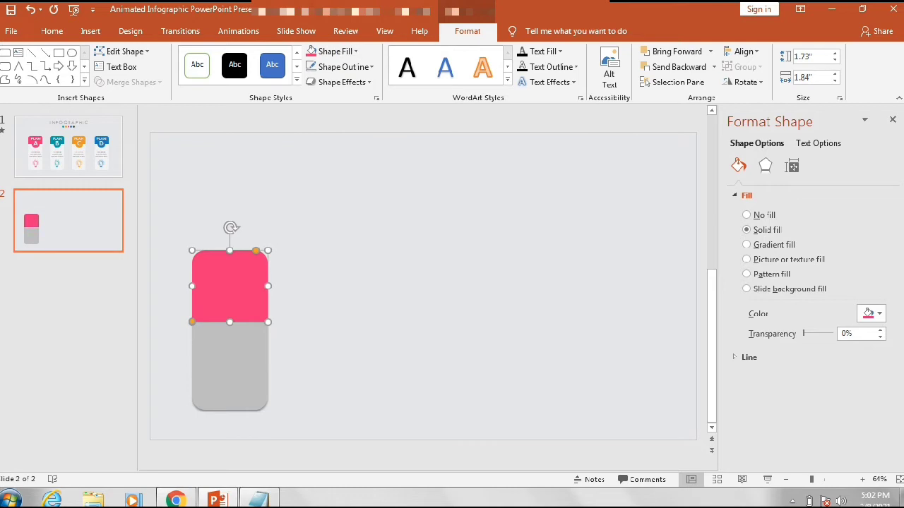
Send the pink rectangle behind the grey shape so it shows through the semicircular notch.
right_click(234, 297)
left_click(281, 322)
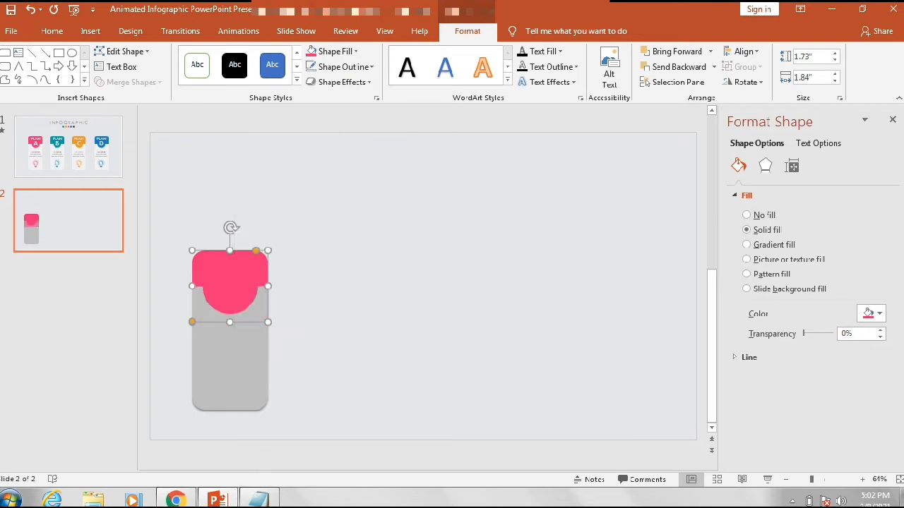
key("Escape")
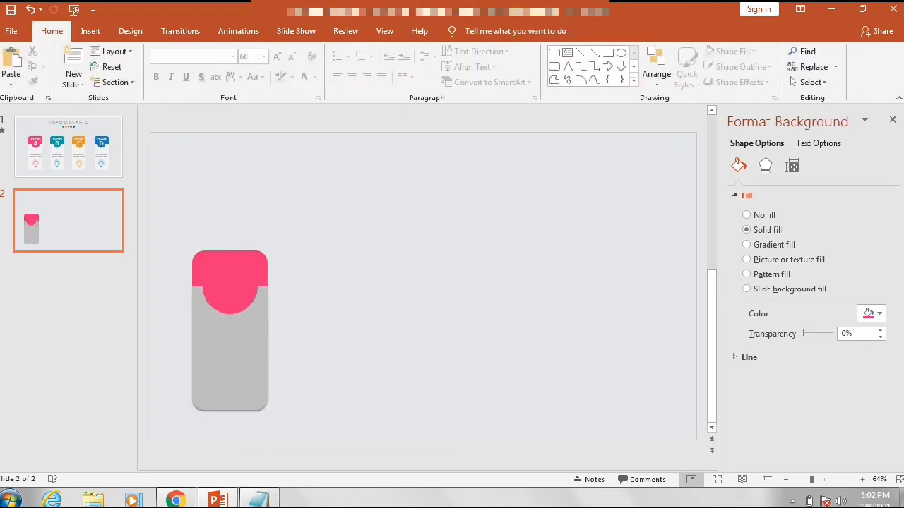
Fill the notched grey card shape with a very light grey theme colour.
left_click(230, 361)
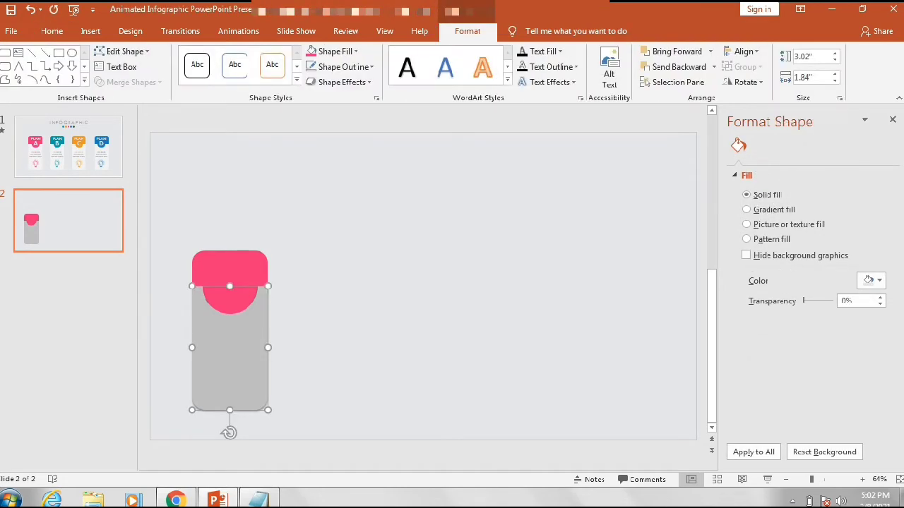
left_click(356, 52)
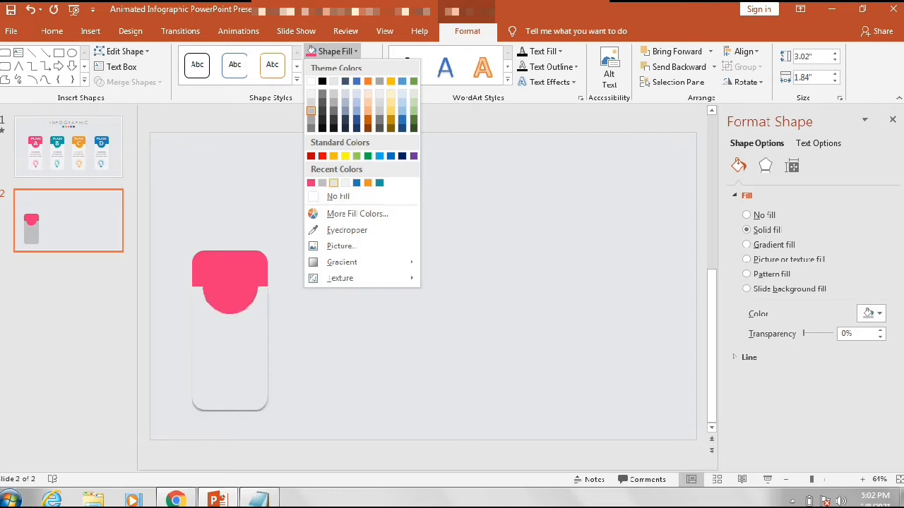
left_click(311, 111)
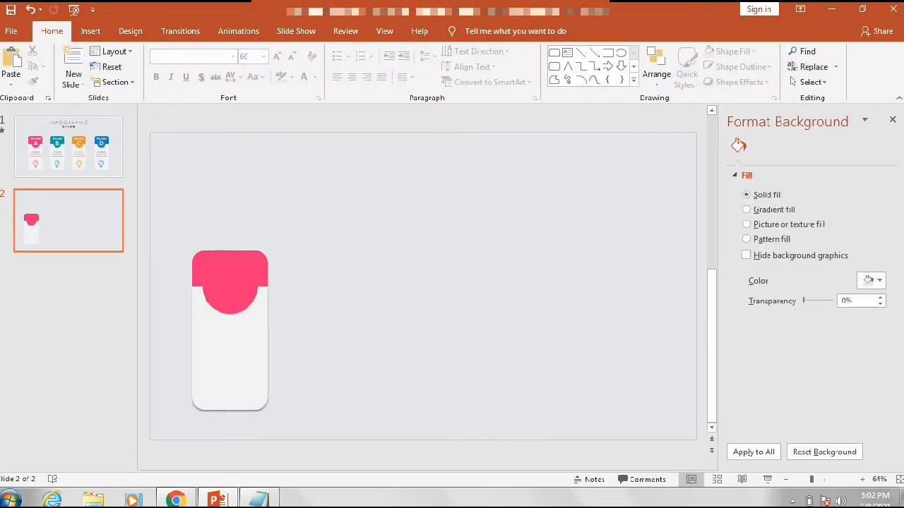
Add the text PLAN inside the pink header shape and select the word.
left_click(229, 274)
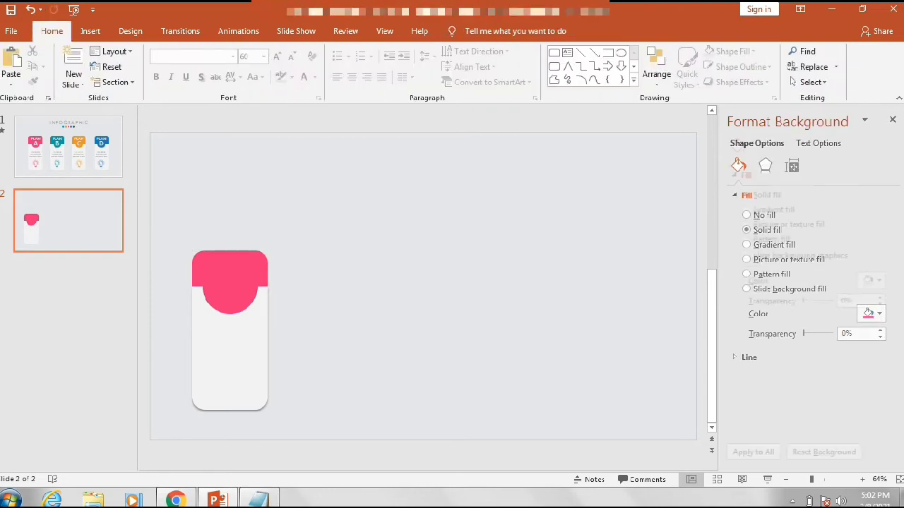
left_click(229, 273)
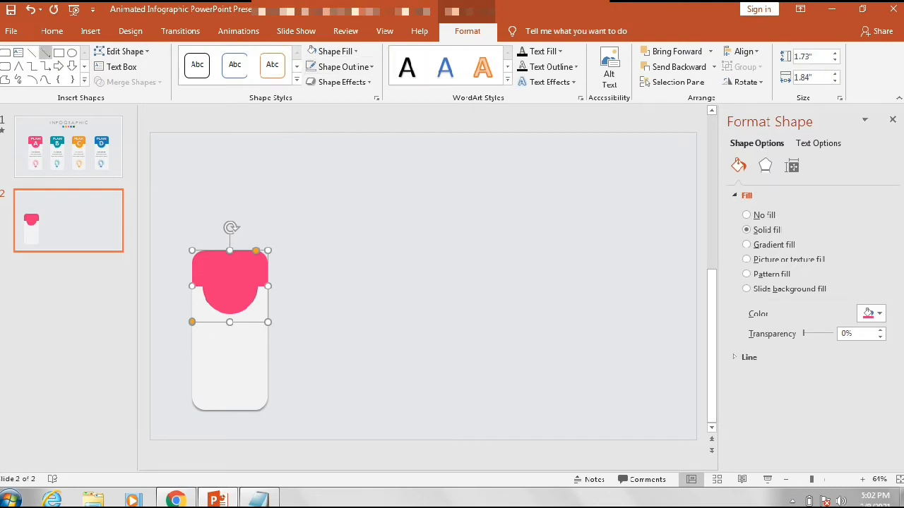
left_click(116, 67)
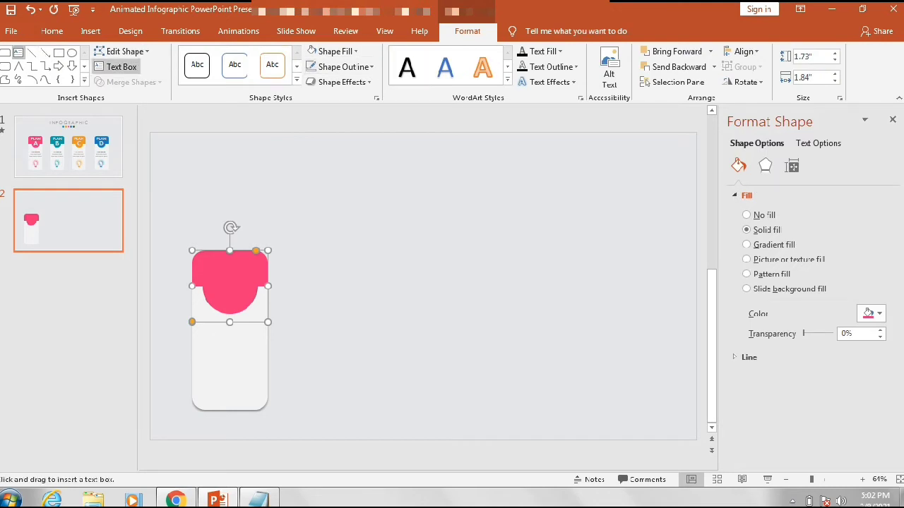
left_click(230, 288)
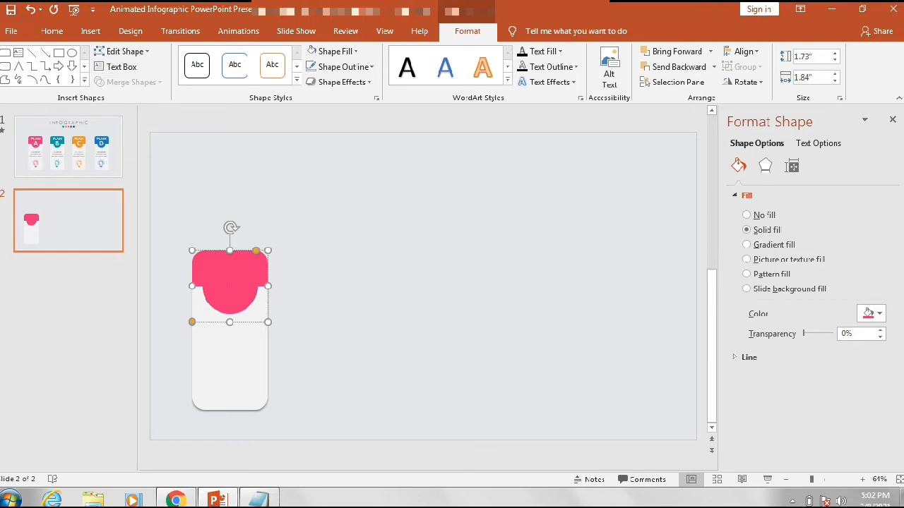
type("PLAN")
double_click(230, 288)
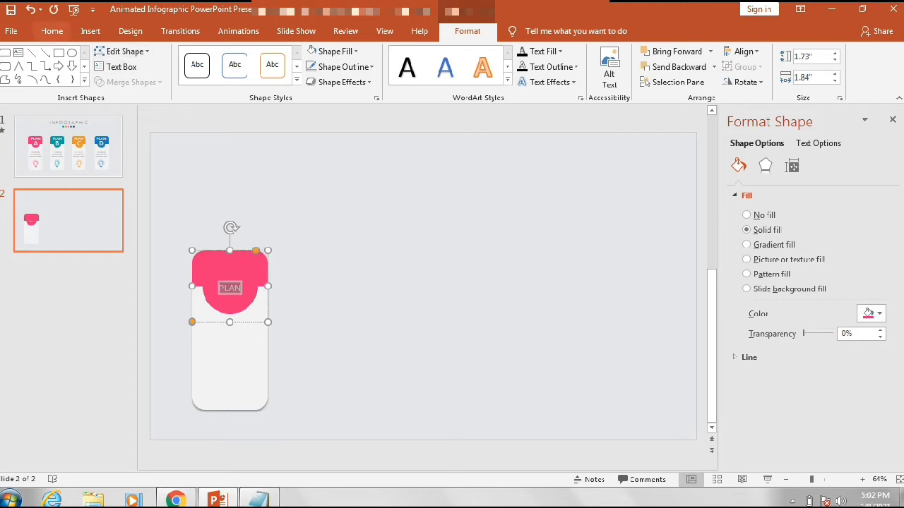
left_click(90, 31)
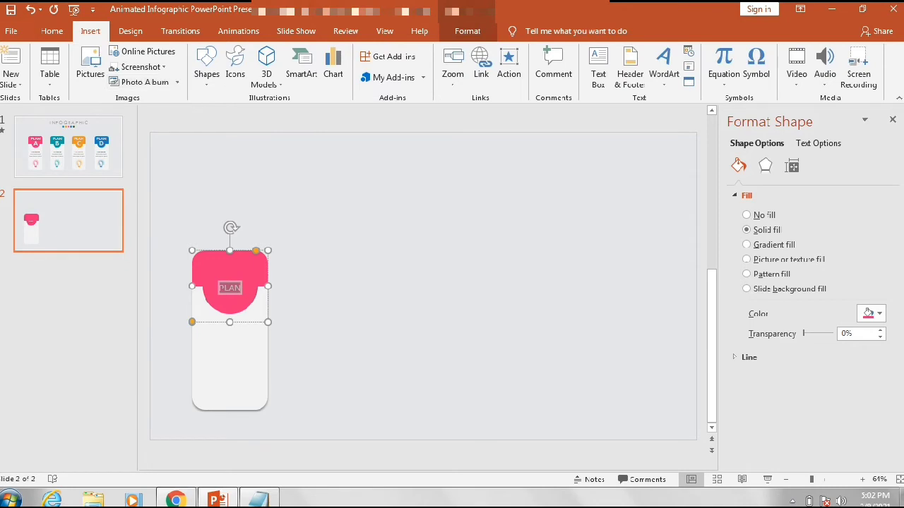
Enlarge the PLAN text inside the pink header shape to 54 pt.
left_click(52, 31)
left_click(176, 57)
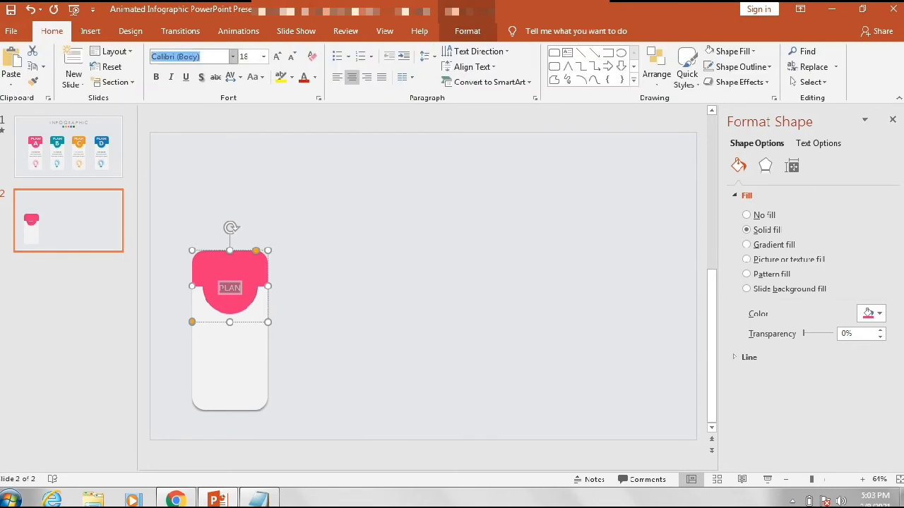
type("Tw")
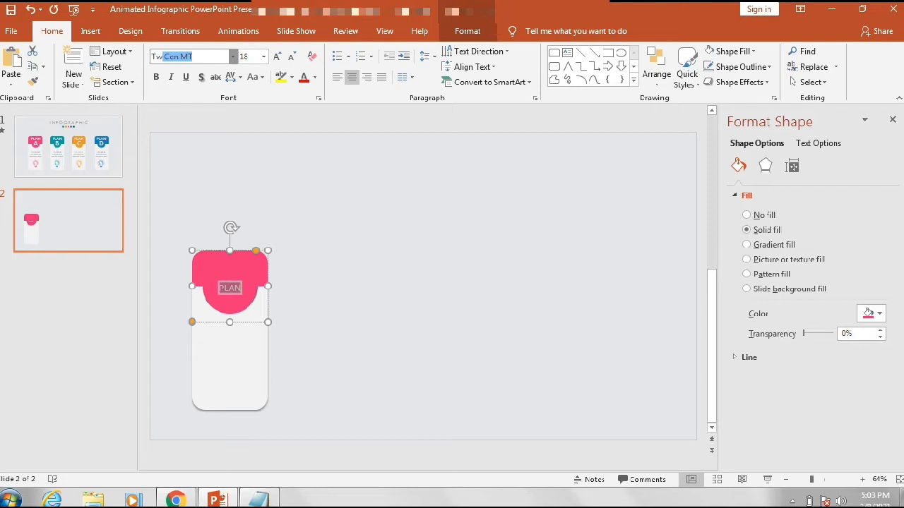
key("Escape")
left_click(276, 57)
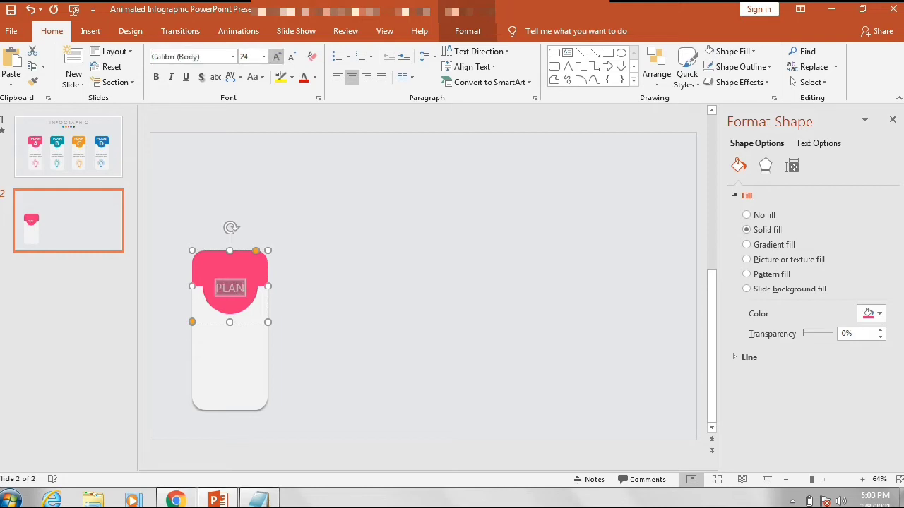
left_click(276, 57)
left_click(276, 57)
left_click(276, 56)
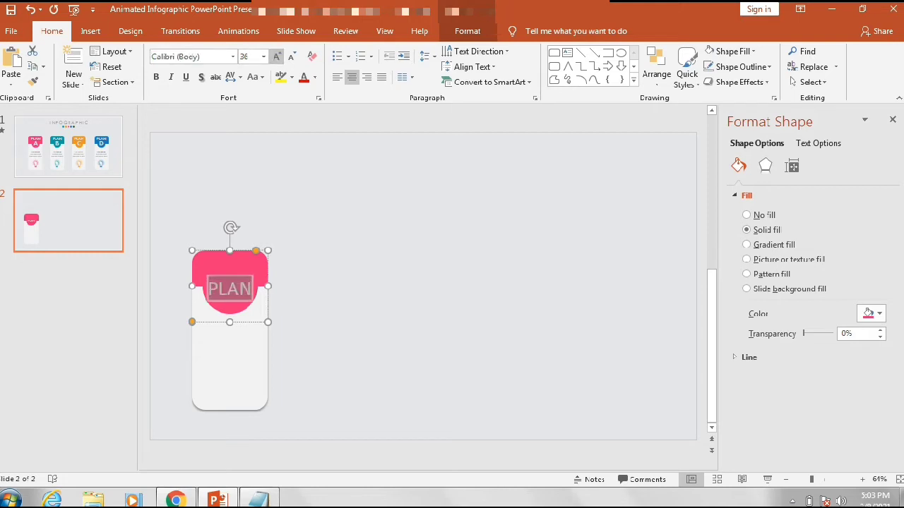
left_click(276, 57)
left_click(276, 57)
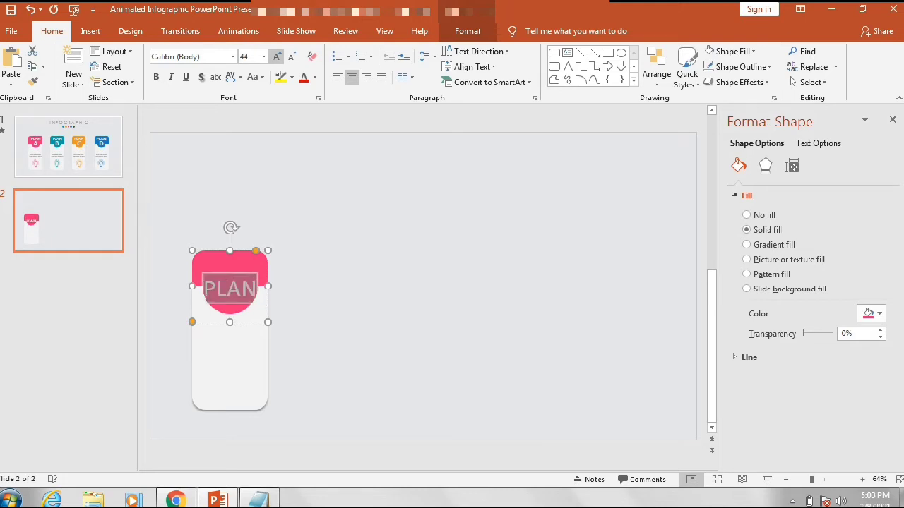
left_click(277, 57)
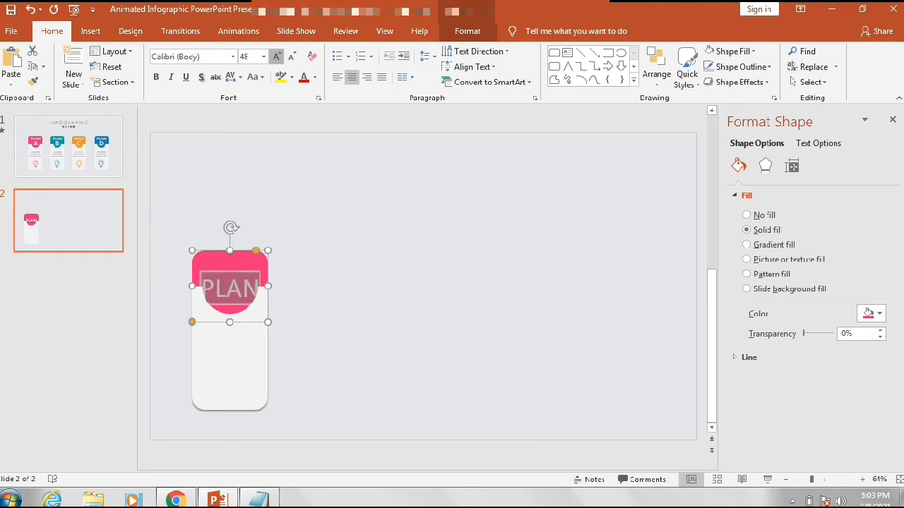
left_click(276, 56)
Change the font of the header shape's PLAN text to Tw Cen MT.
left_click(233, 57)
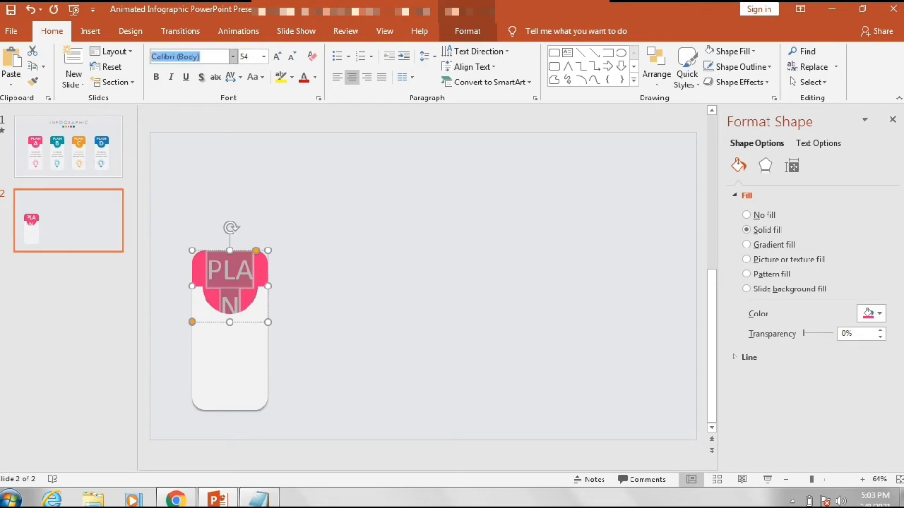
type("Tw Cen MT")
left_click(233, 57)
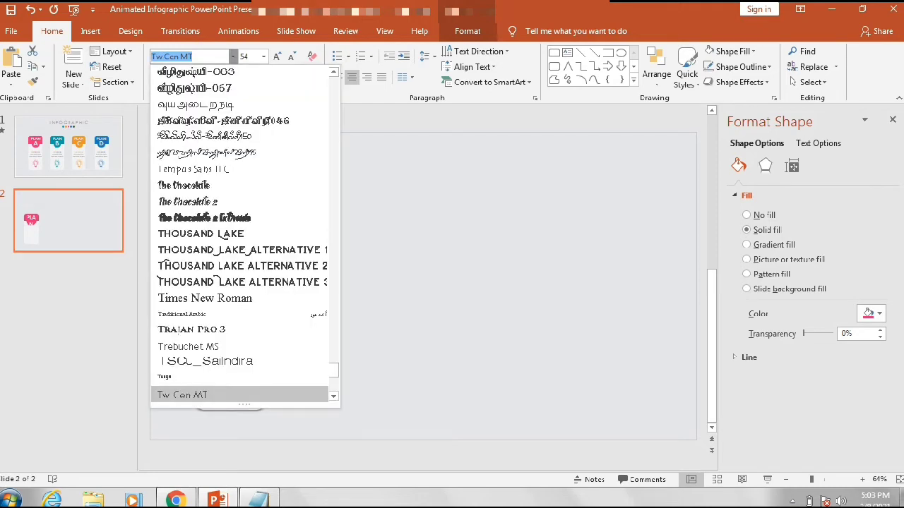
left_click(183, 395)
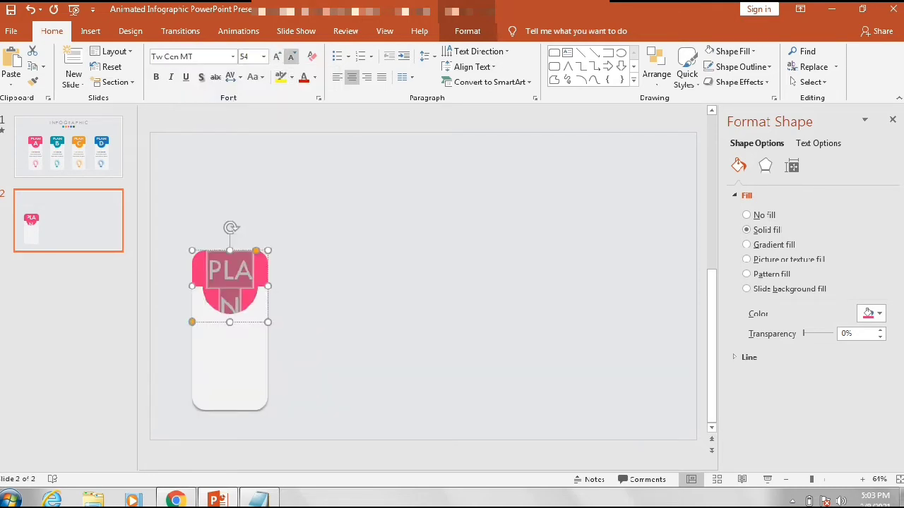
Make the header shape's PLAN text bold and reduce its size to 44 pt.
left_click(291, 56)
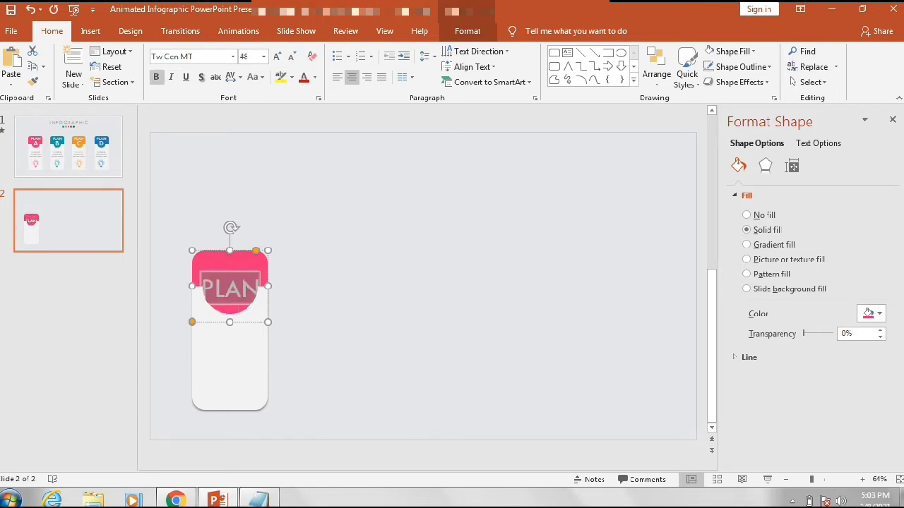
left_click(156, 77)
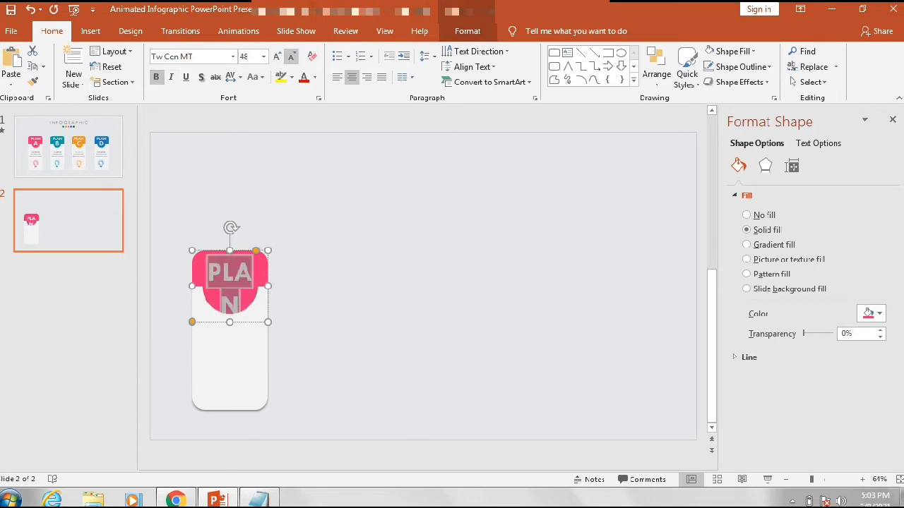
left_click(291, 57)
left_click(169, 204)
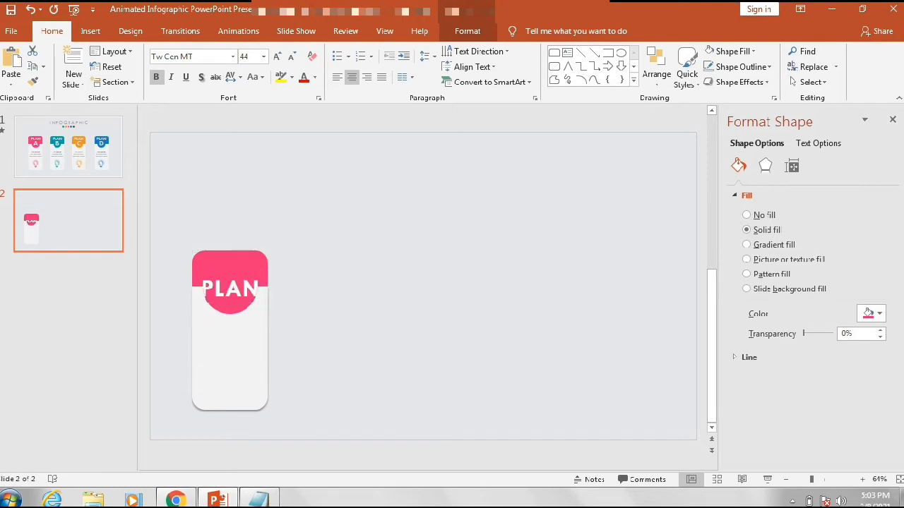
Delete the PLAN text from inside the pink header shape.
left_click(219, 288)
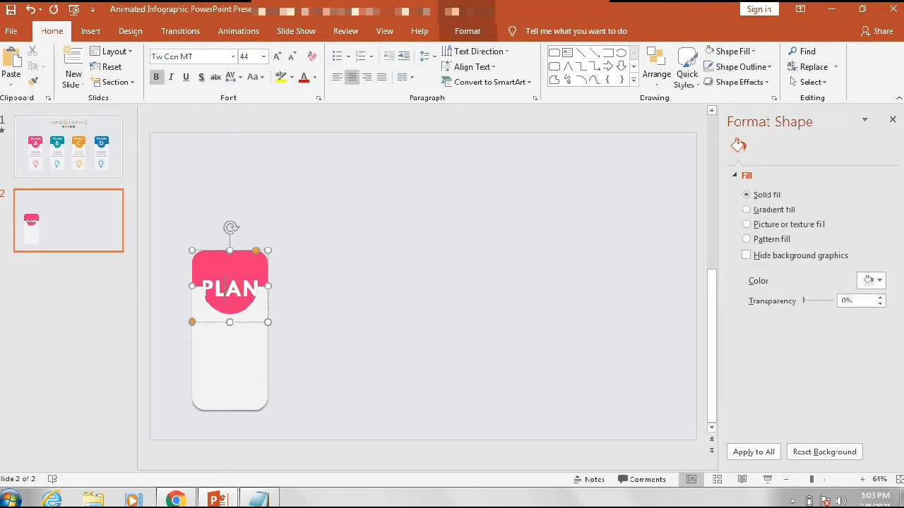
double_click(219, 289)
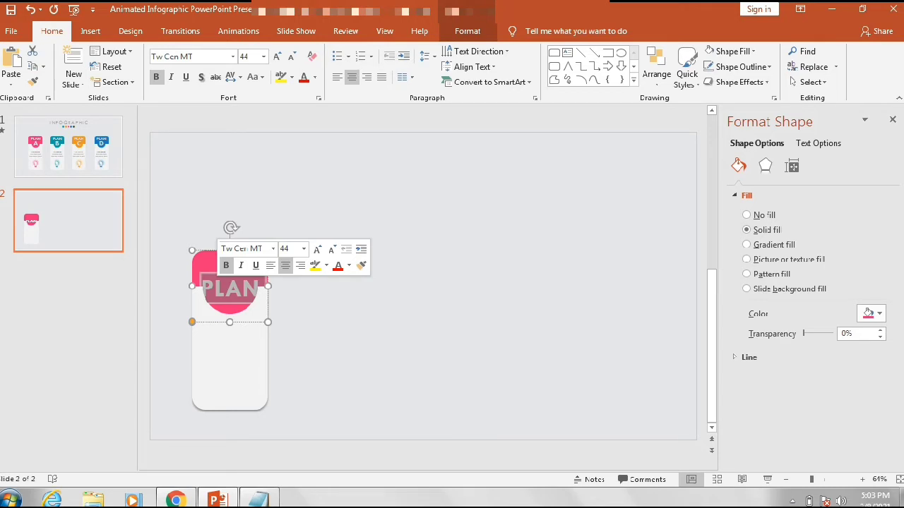
key("Delete")
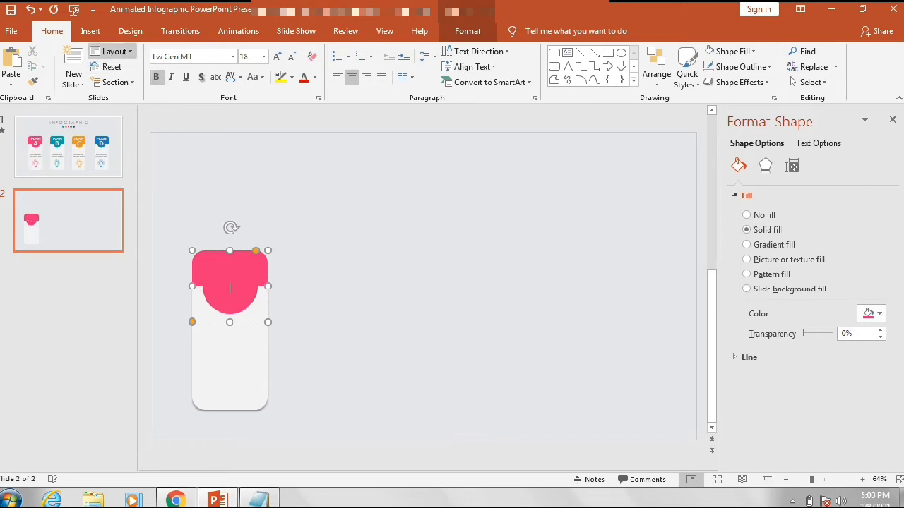
Add a separate text box reading PLAN over the pink header and colour its text white.
left_click(567, 52)
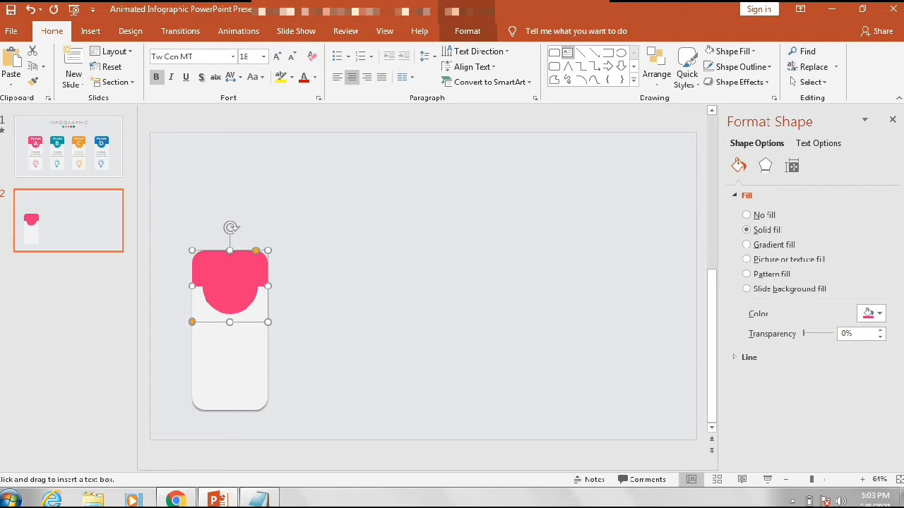
left_click_drag(202, 267, 268, 284)
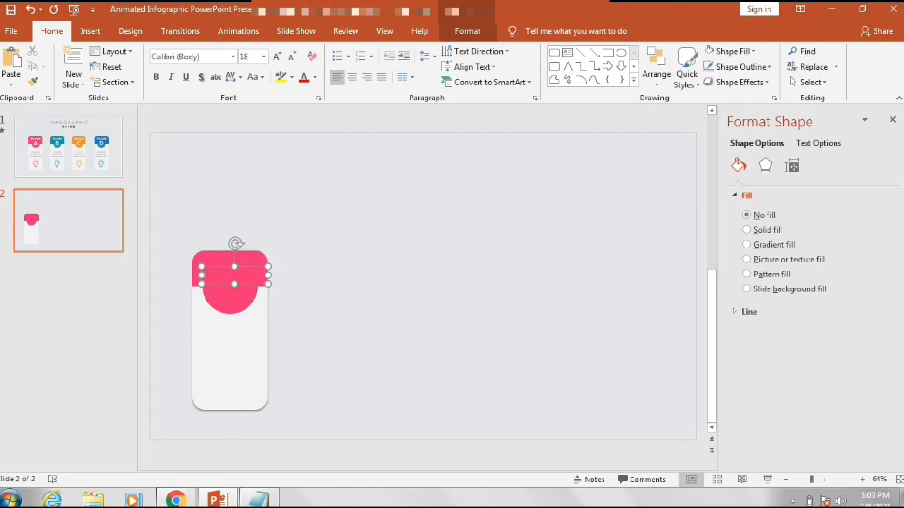
type("PLAN")
double_click(217, 275)
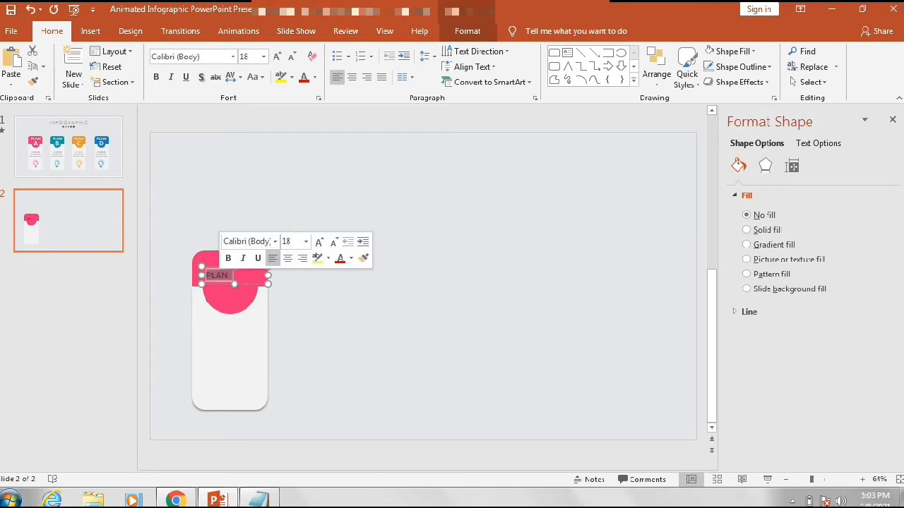
left_click(315, 77)
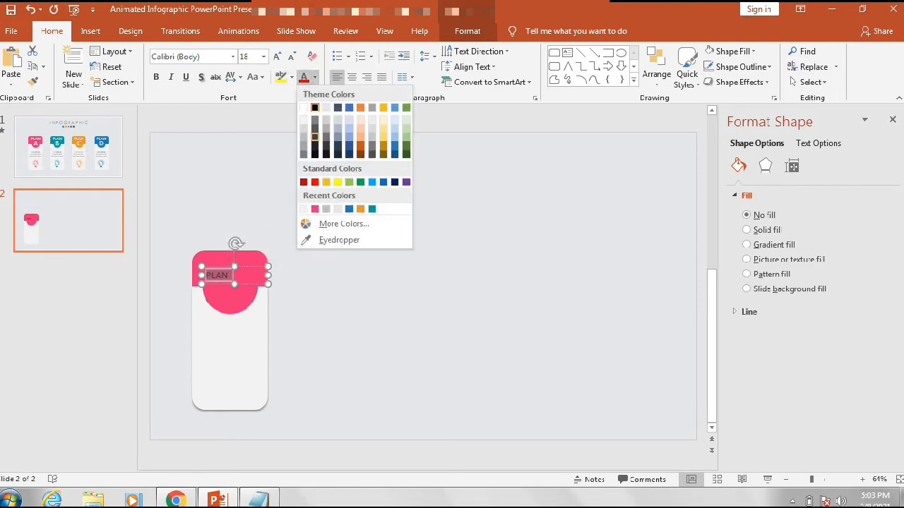
left_click(304, 107)
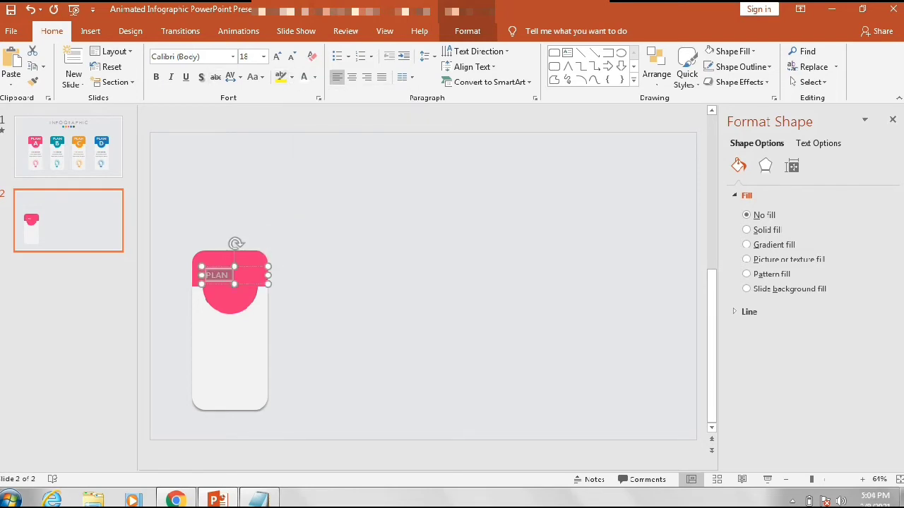
Set the PLAN text box to bold Tw Cen MT.
left_click(234, 57)
type("Tw Cen MT")
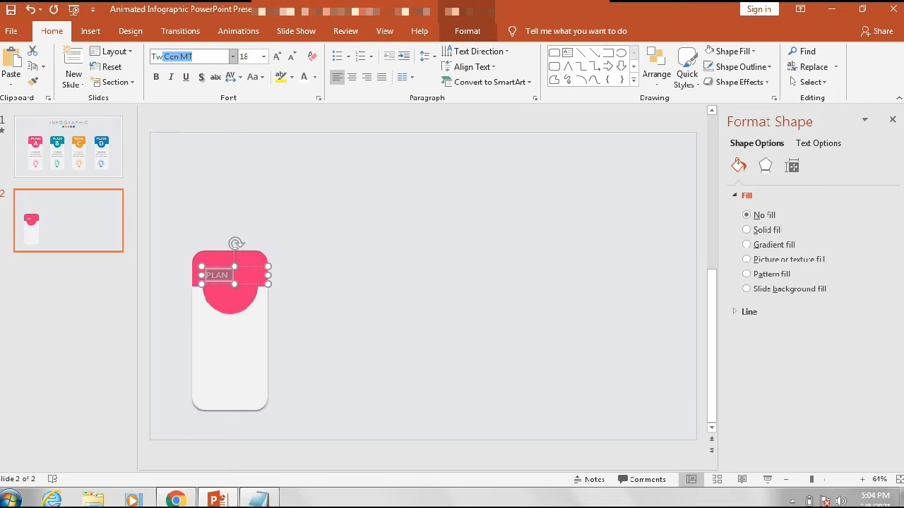
key("Return")
key("ctrl+b")
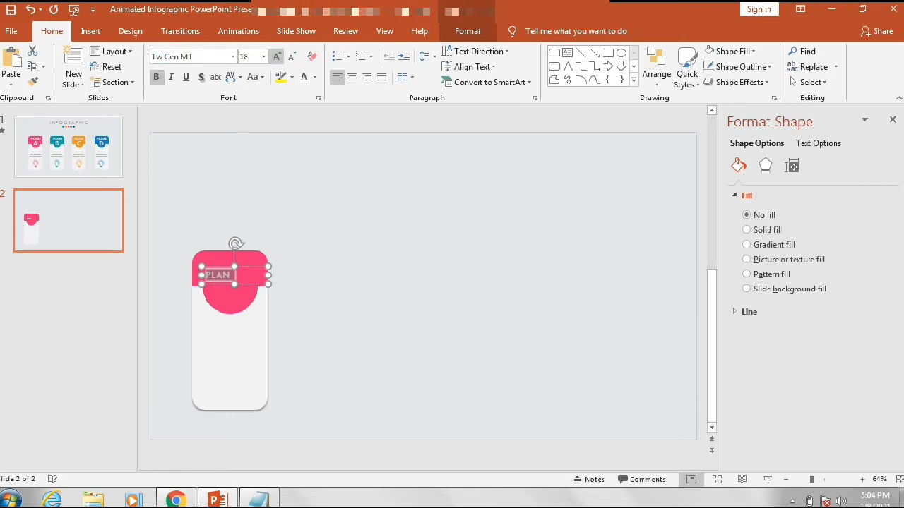
Enlarge the PLAN label in the text box to 36 pt.
left_click(276, 56)
left_click(276, 56)
left_click(276, 56)
left_click(277, 57)
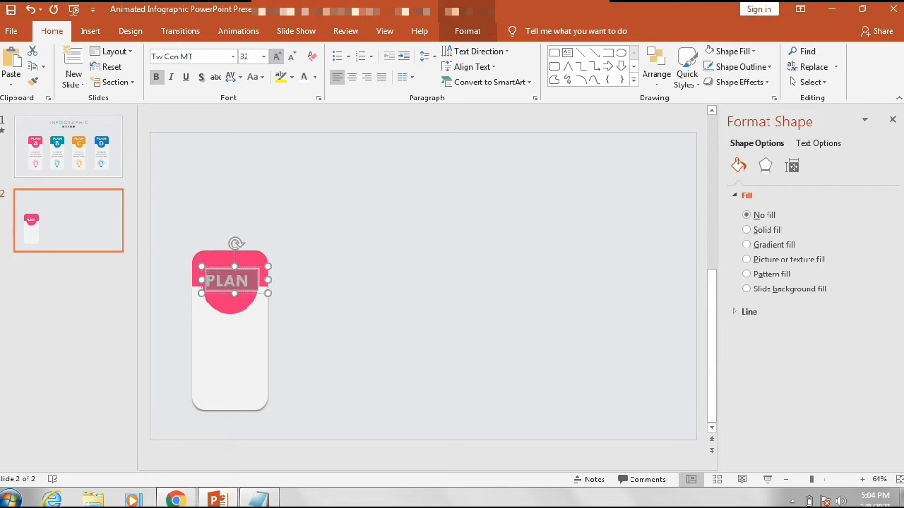
left_click(277, 56)
left_click(314, 201)
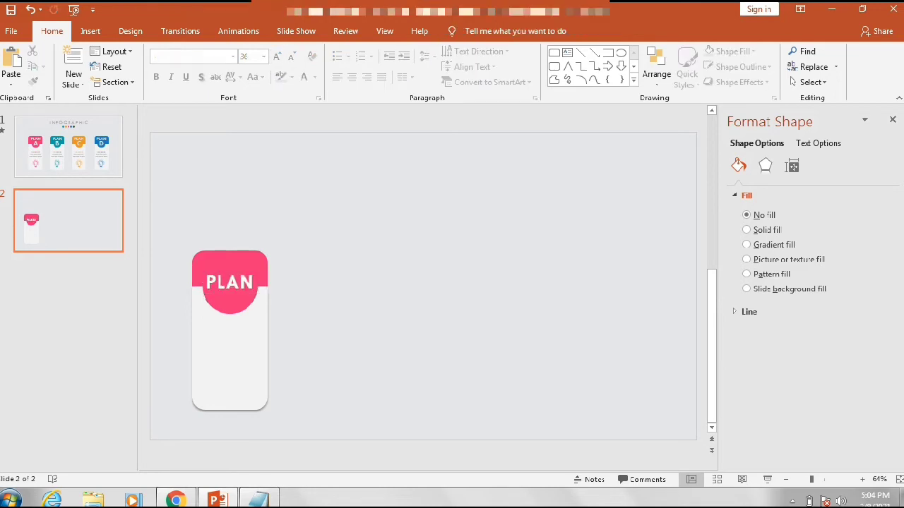
Move the PLAN label up into the pink band above the semicircular notch.
left_click(229, 282)
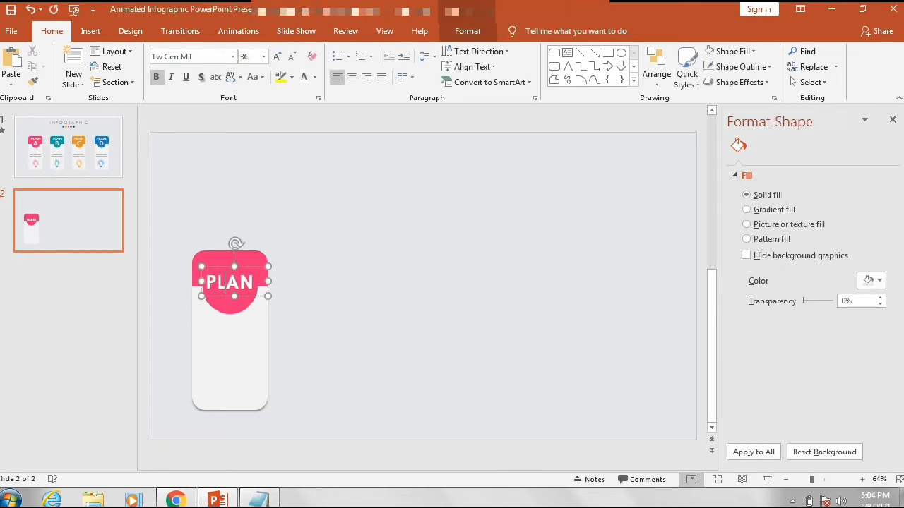
left_click_drag(229, 281, 230, 269)
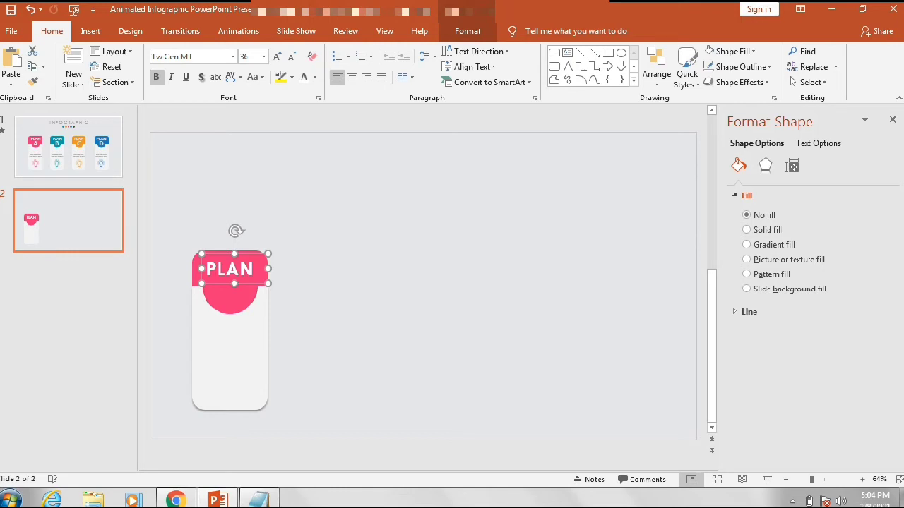
left_click(197, 272)
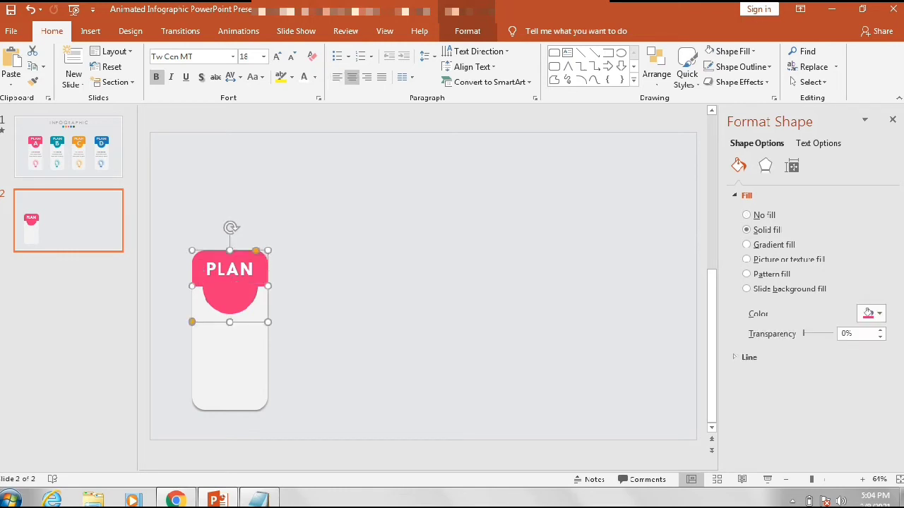
left_click(305, 233)
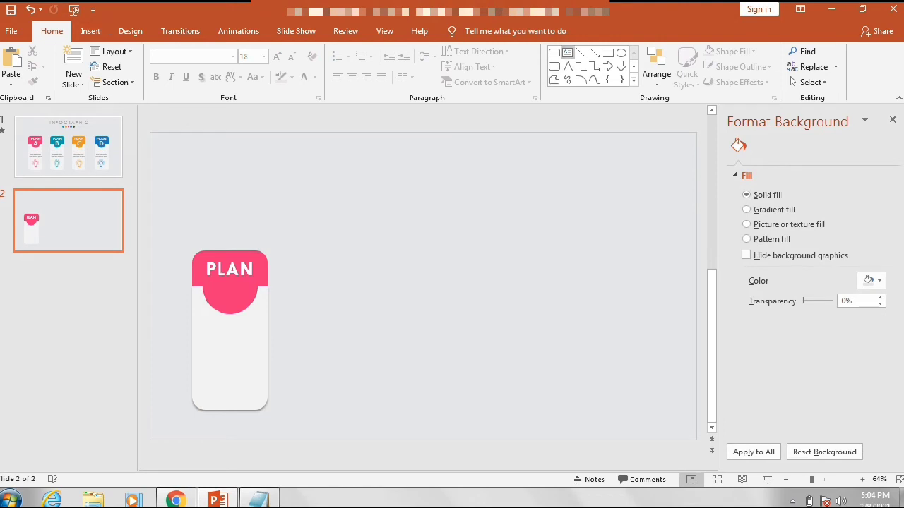
Add a text box with the letter A in the pink semicircle below PLAN and colour the letter white.
left_click(567, 53)
left_click_drag(214, 291, 251, 308)
type("A")
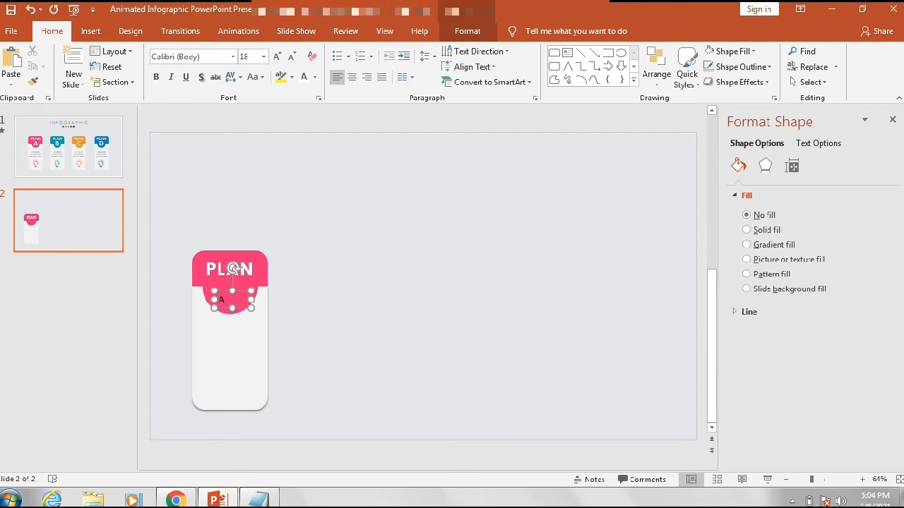
double_click(221, 300)
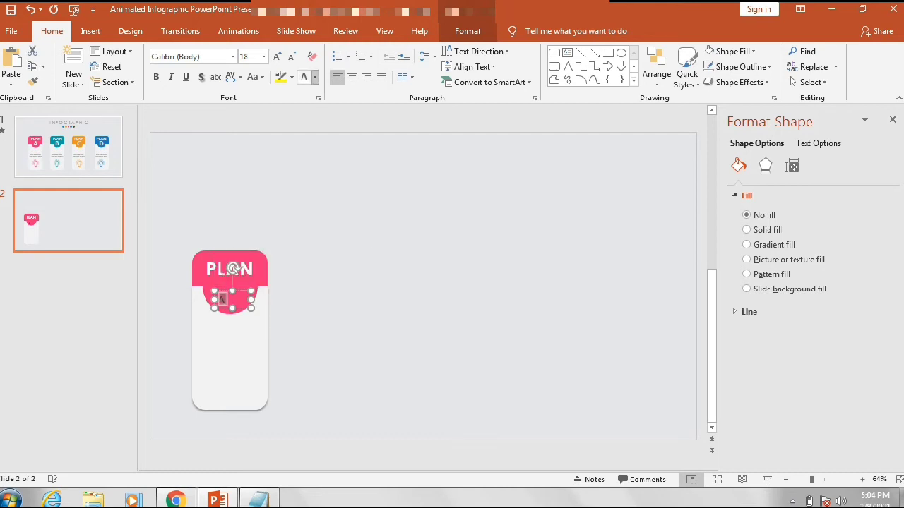
left_click(315, 77)
left_click(304, 106)
Set the letter A to bold Tw Cen MT.
left_click(233, 57)
type("Tw Cen MT")
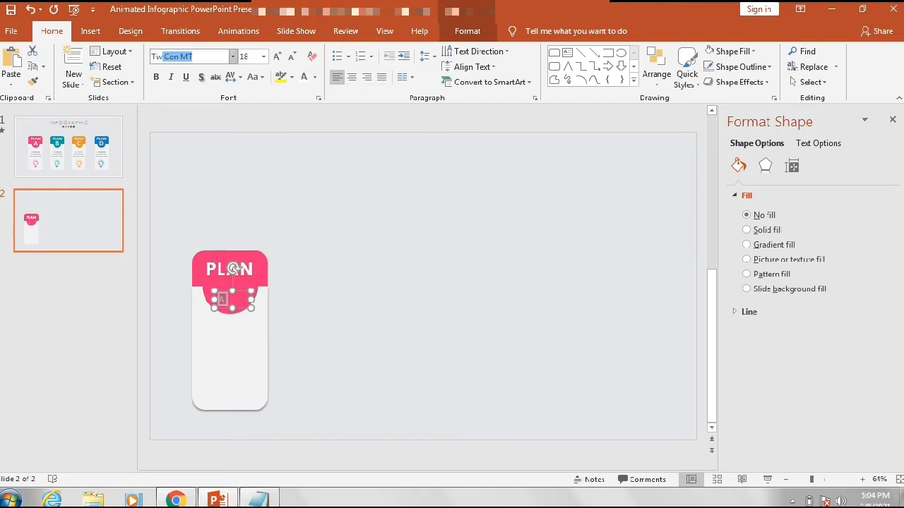
key("Return")
left_click(156, 77)
Enlarge the letter A below the PLAN label to 54 pt.
left_click(277, 56)
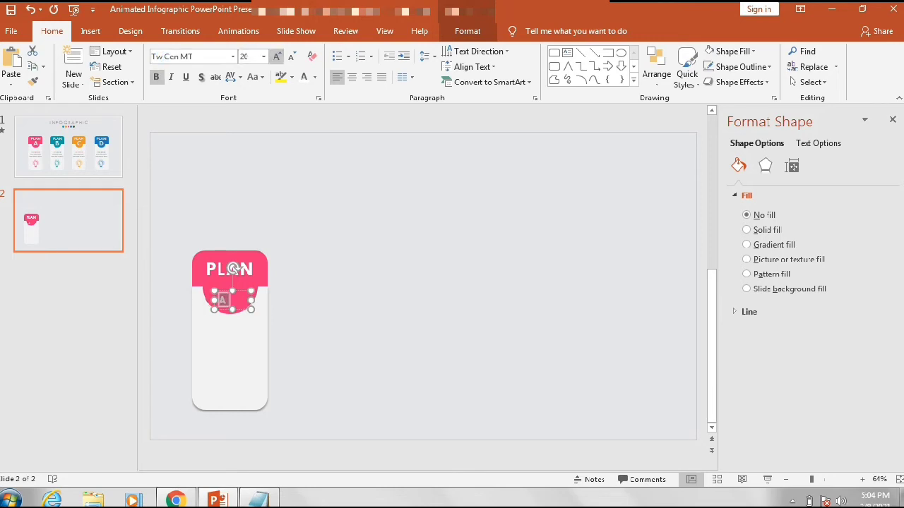
left_click(276, 56)
left_click(277, 56)
left_click(276, 55)
left_click(276, 56)
left_click(276, 56)
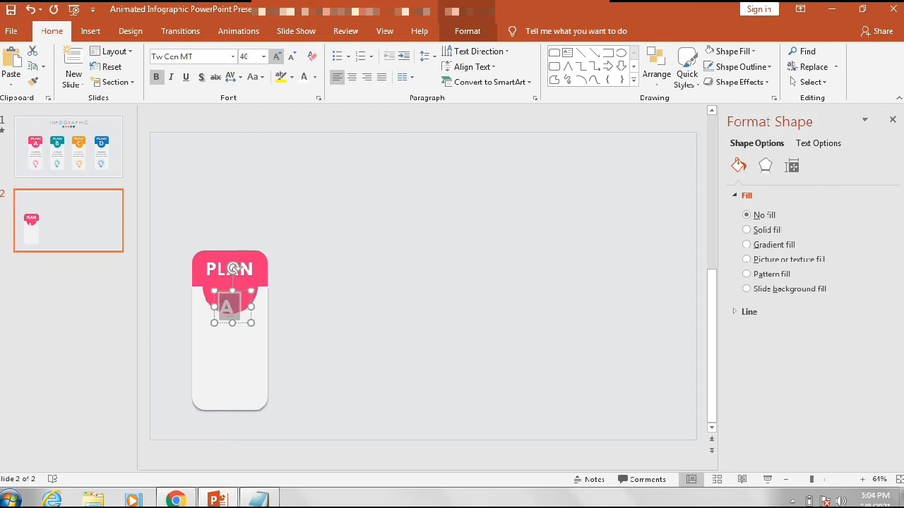
left_click(276, 55)
left_click(276, 56)
left_click(276, 55)
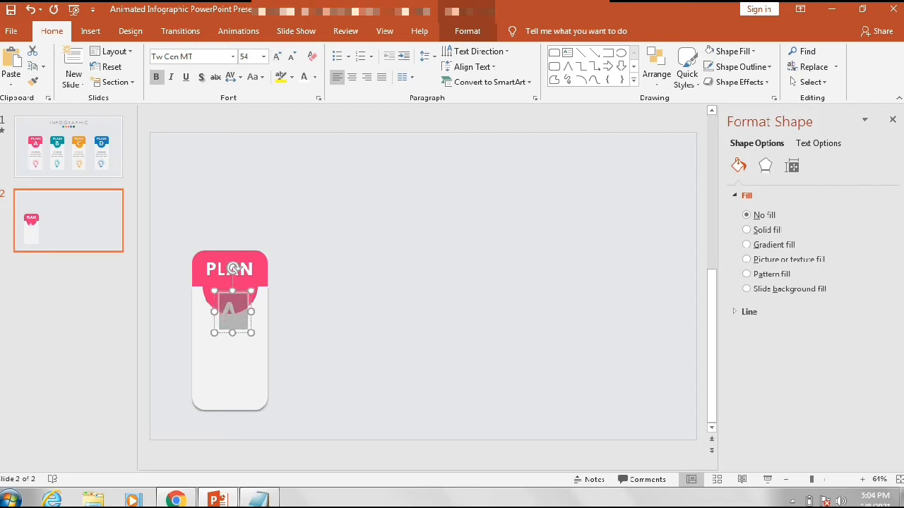
left_click(339, 233)
left_click(228, 311)
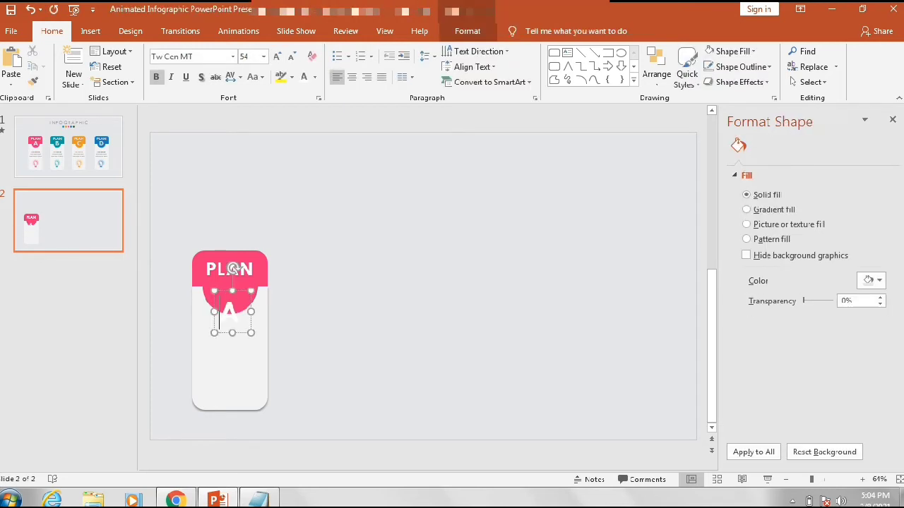